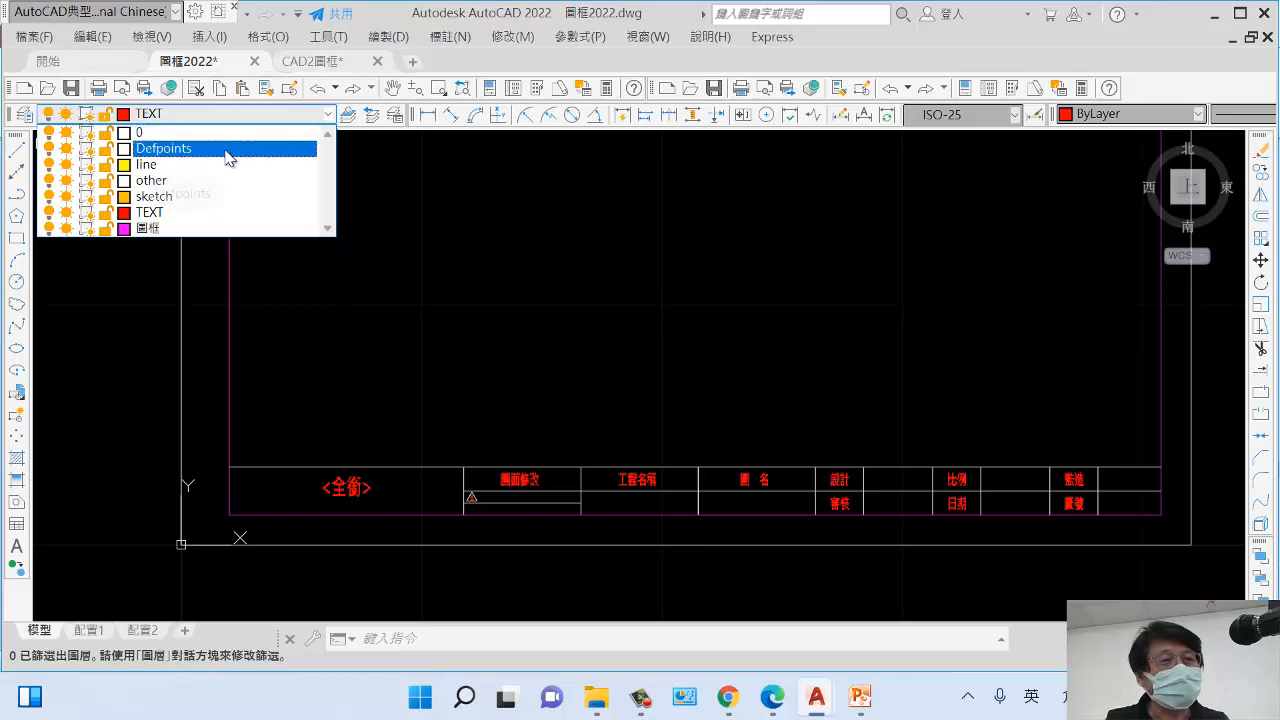
- Switch to the Cad-6 layer presentation in PowerPoint and review slides 32 and 33 on layer 0 and deleting layers
key(Escape)
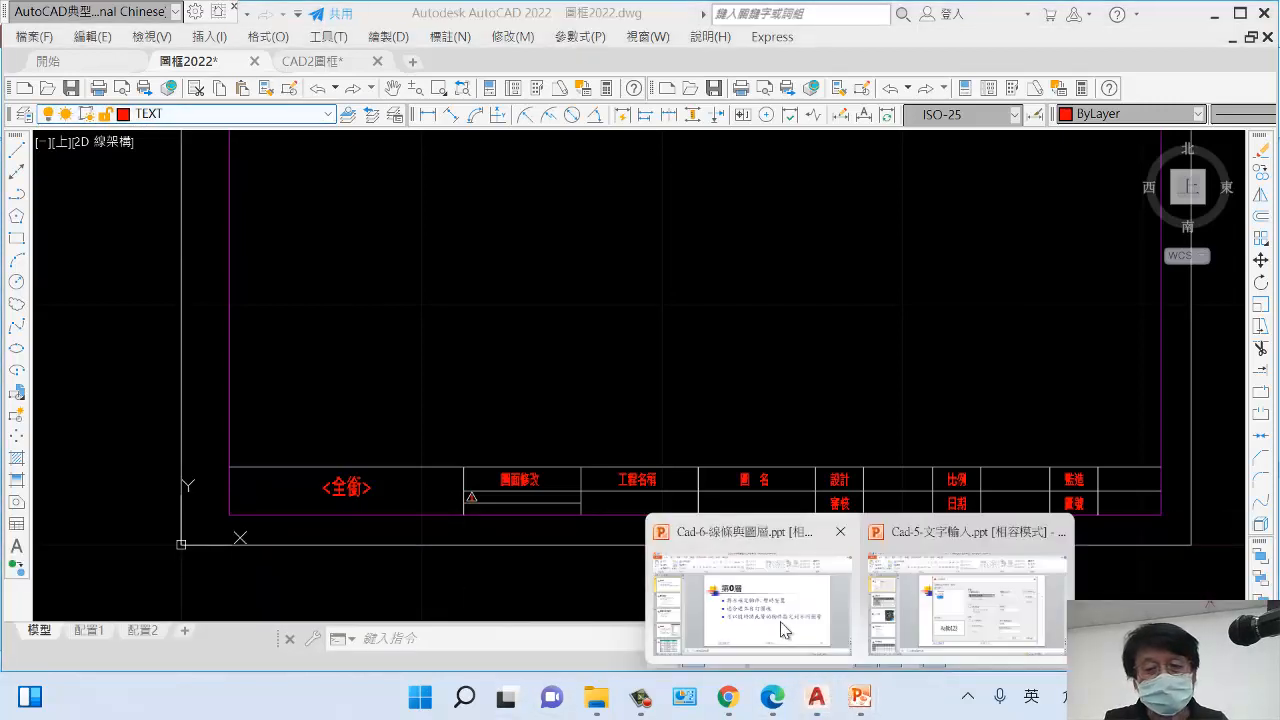
click(745, 600)
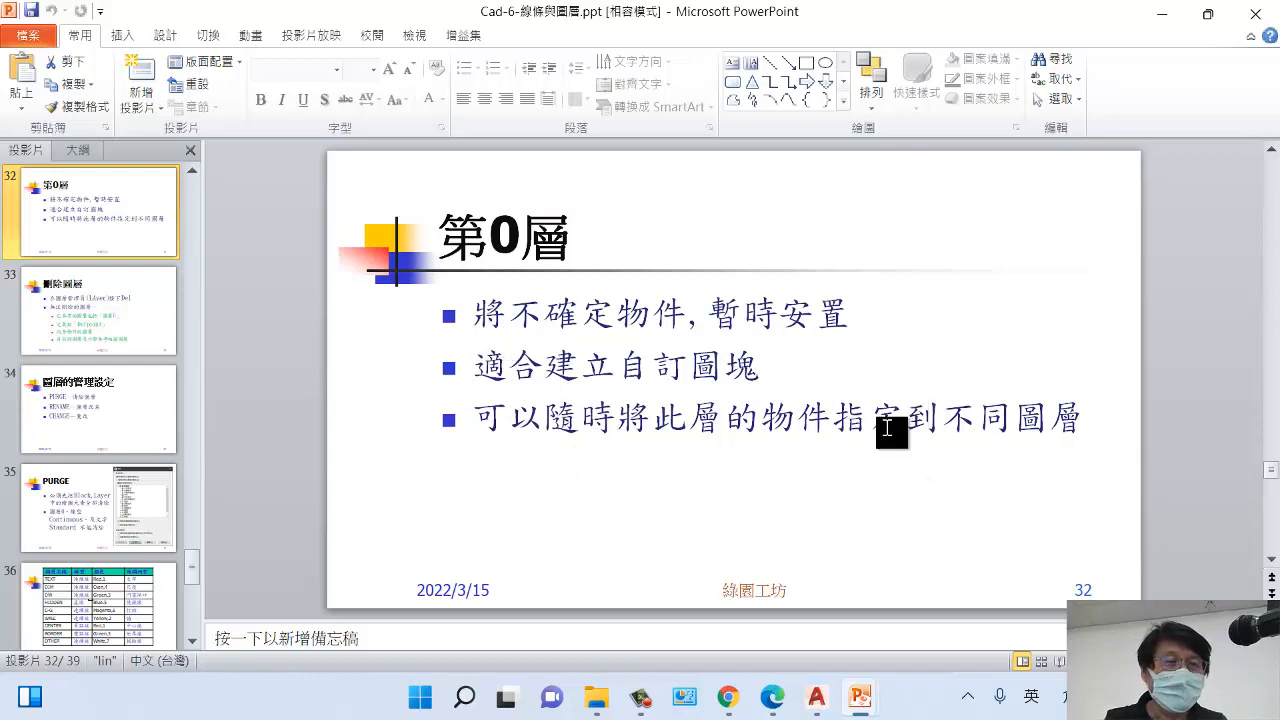
click(100, 297)
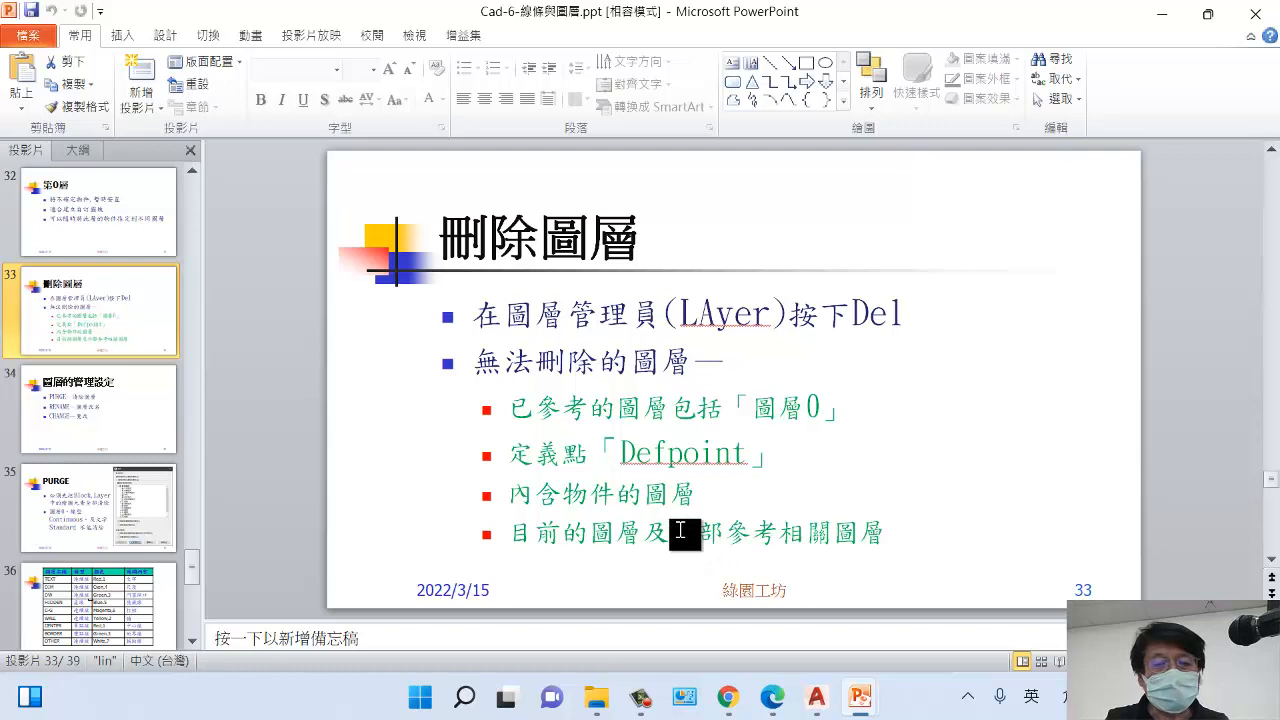
drag(683, 531, 813, 548)
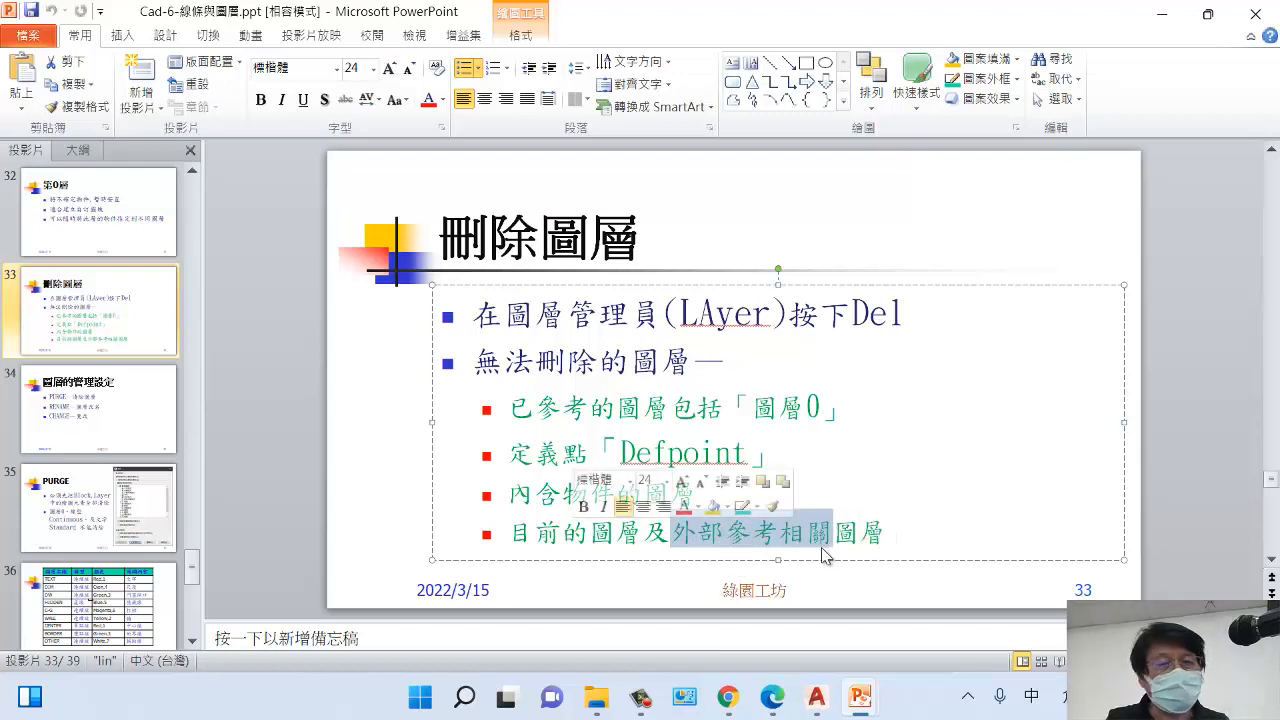
- Switch back to 圖框2022.dwg in AutoCAD and open the Layer Properties Manager
mouse_move(825, 707)
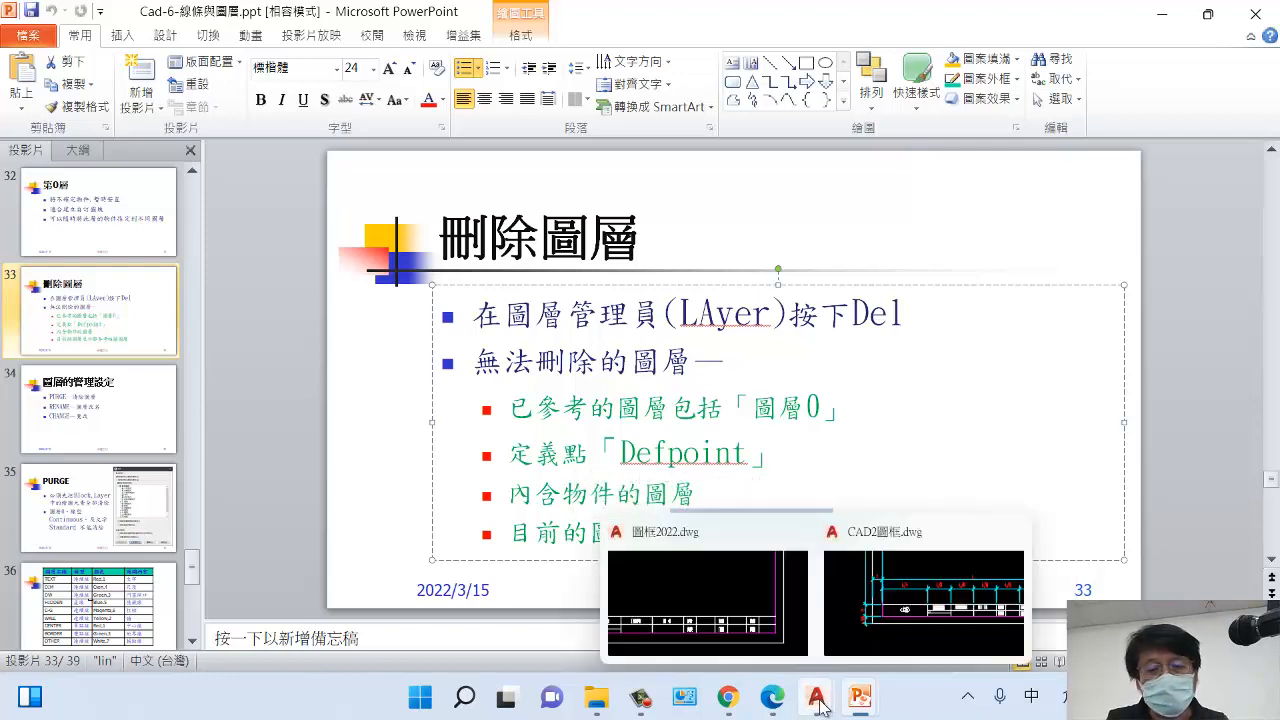
click(707, 580)
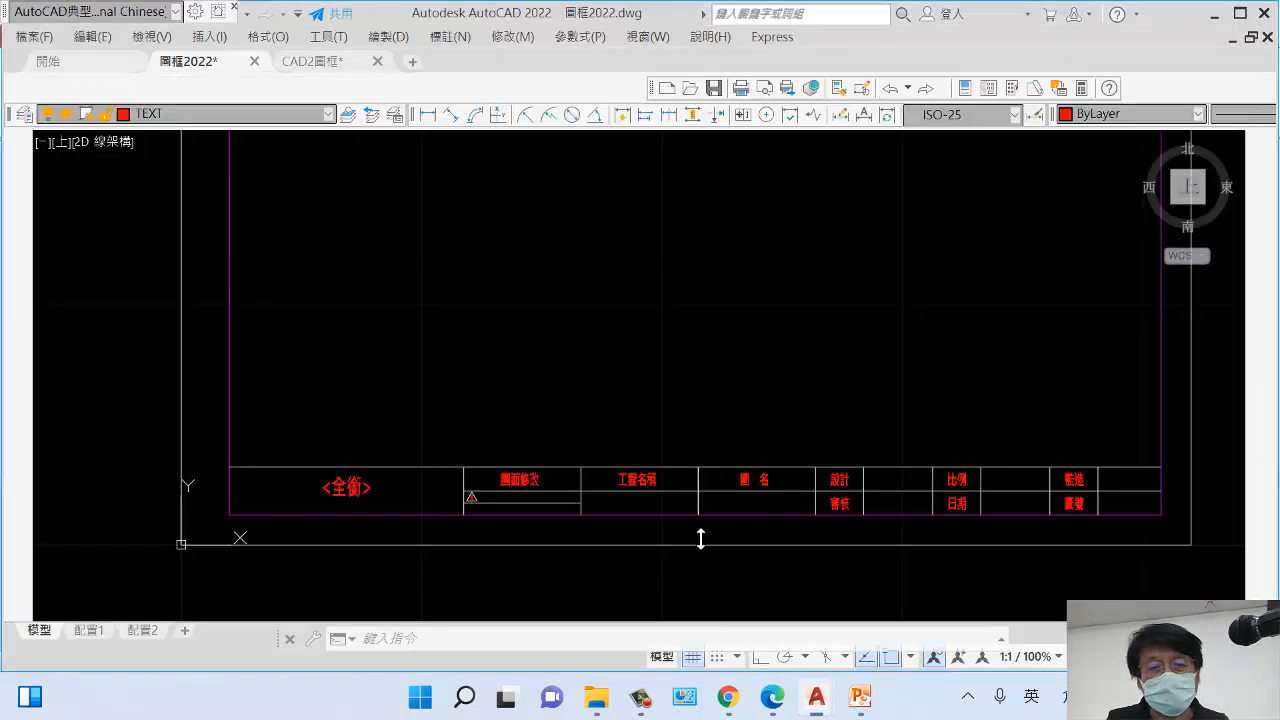
click(329, 117)
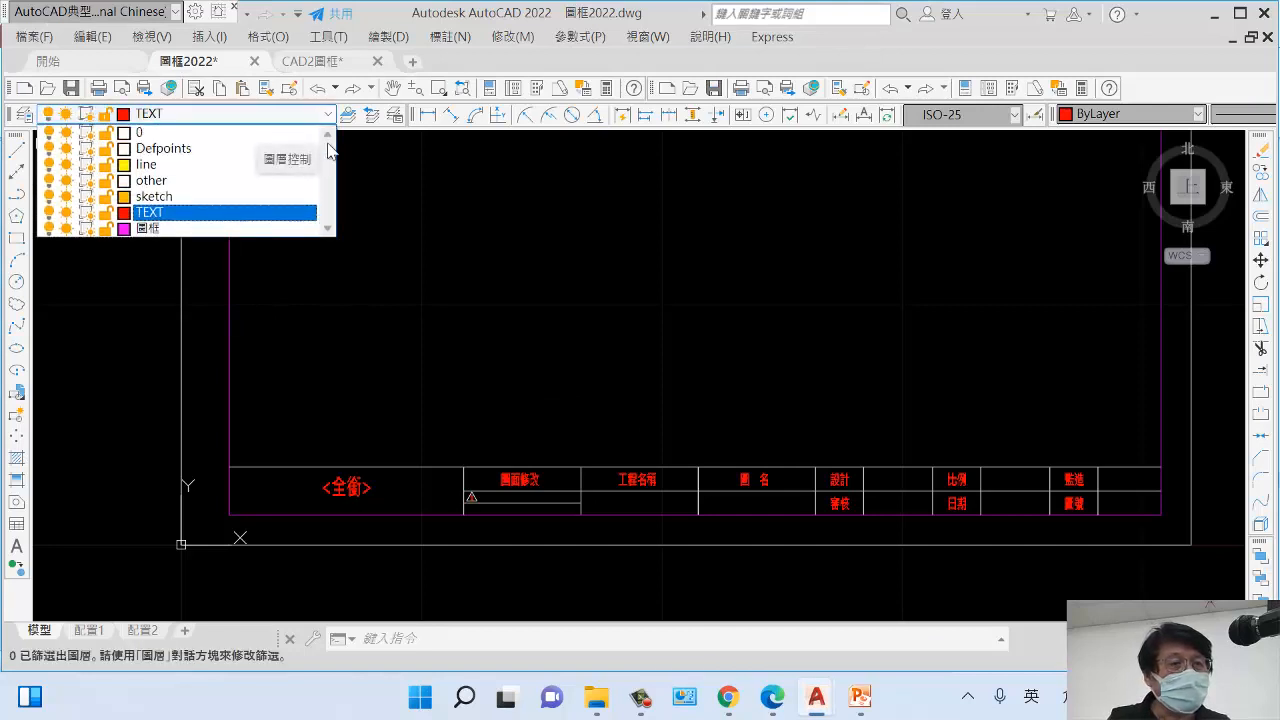
click(611, 361)
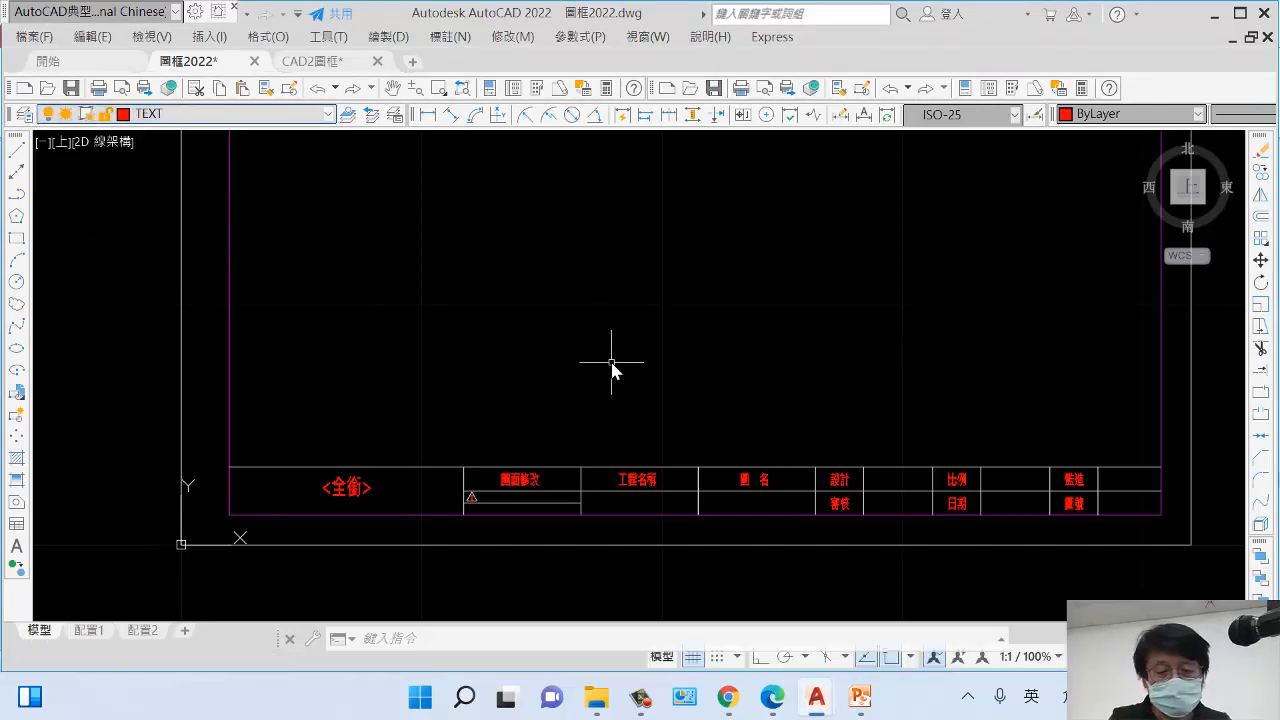
key(Return)
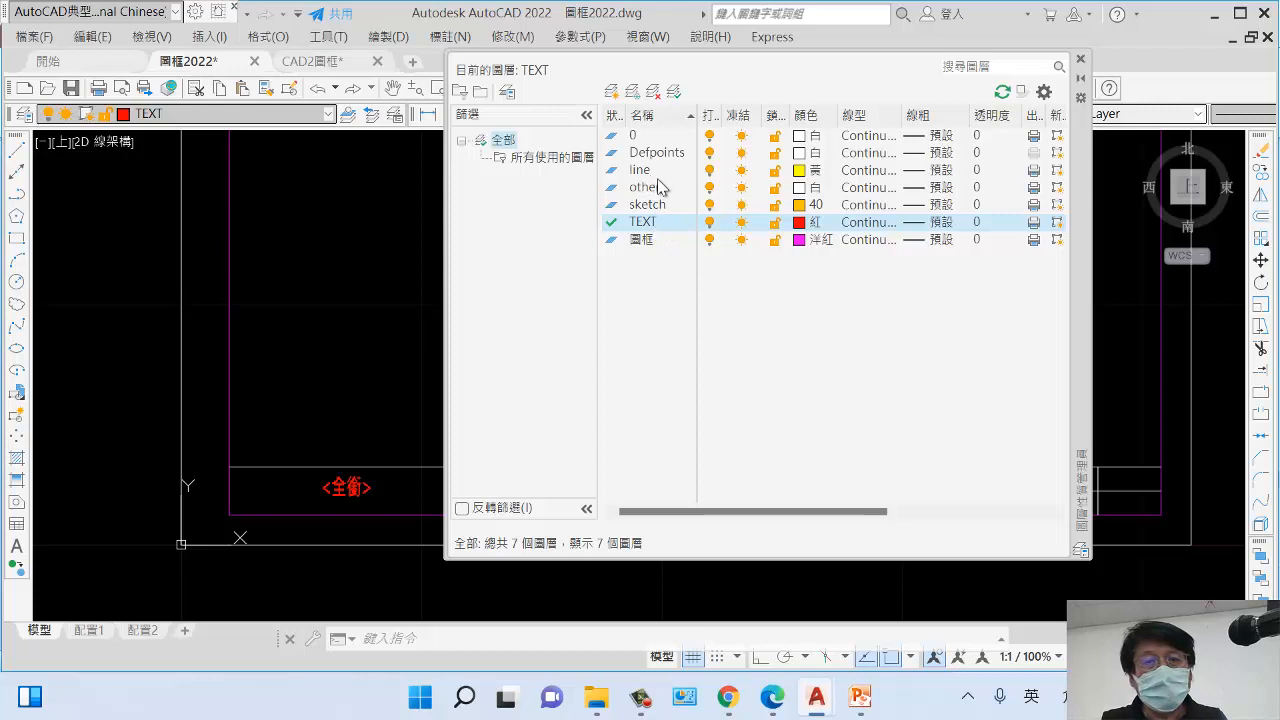
- Try to delete the layer other in the Layer Properties Manager
double_click(652, 189)
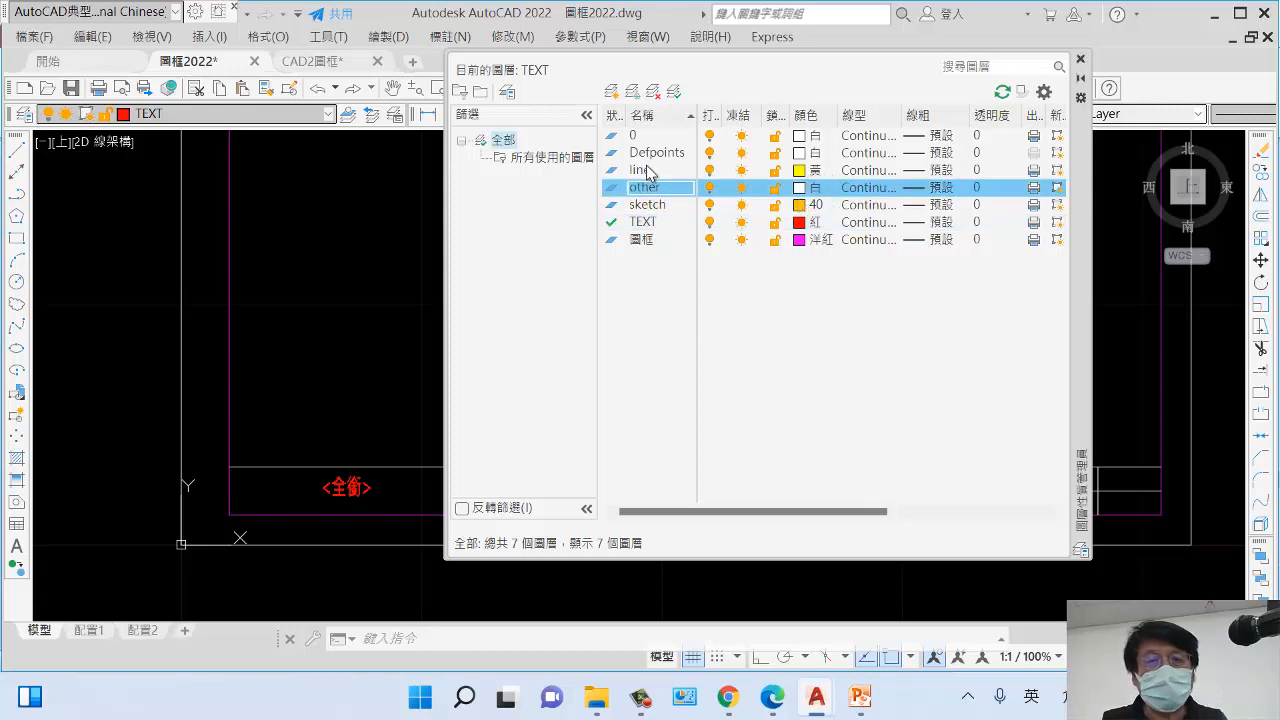
click(648, 172)
click(659, 189)
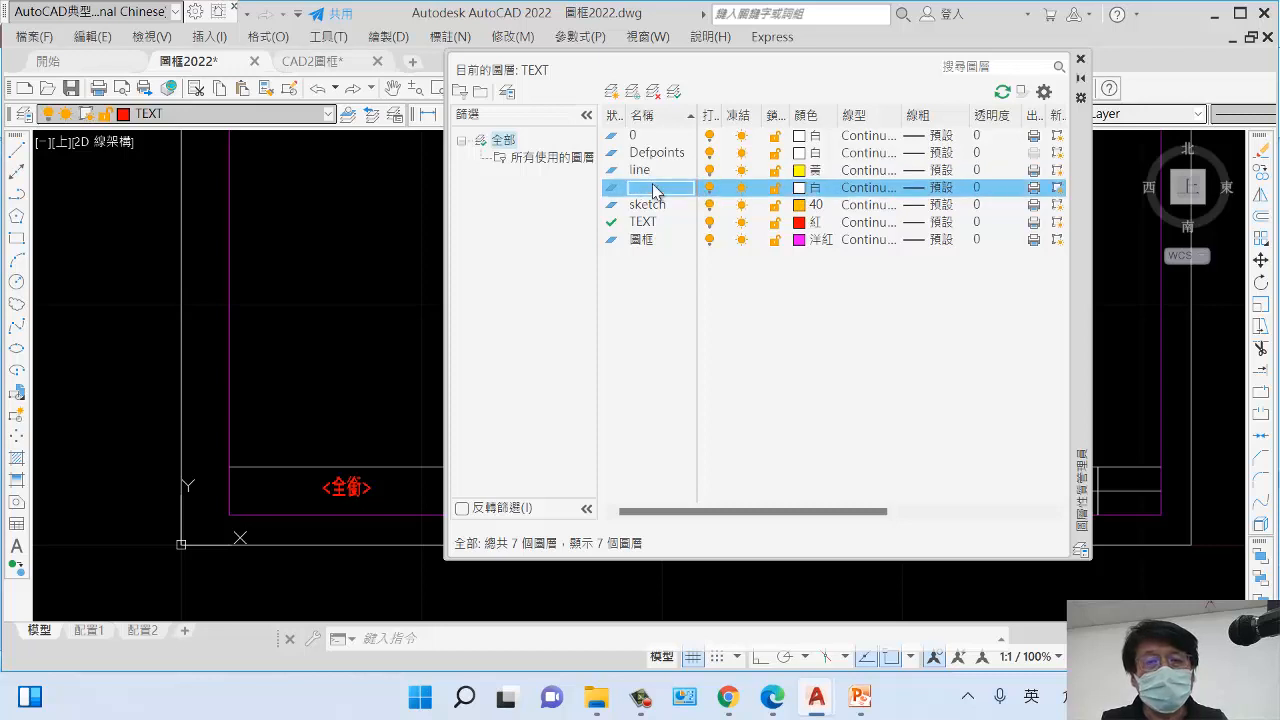
click(654, 207)
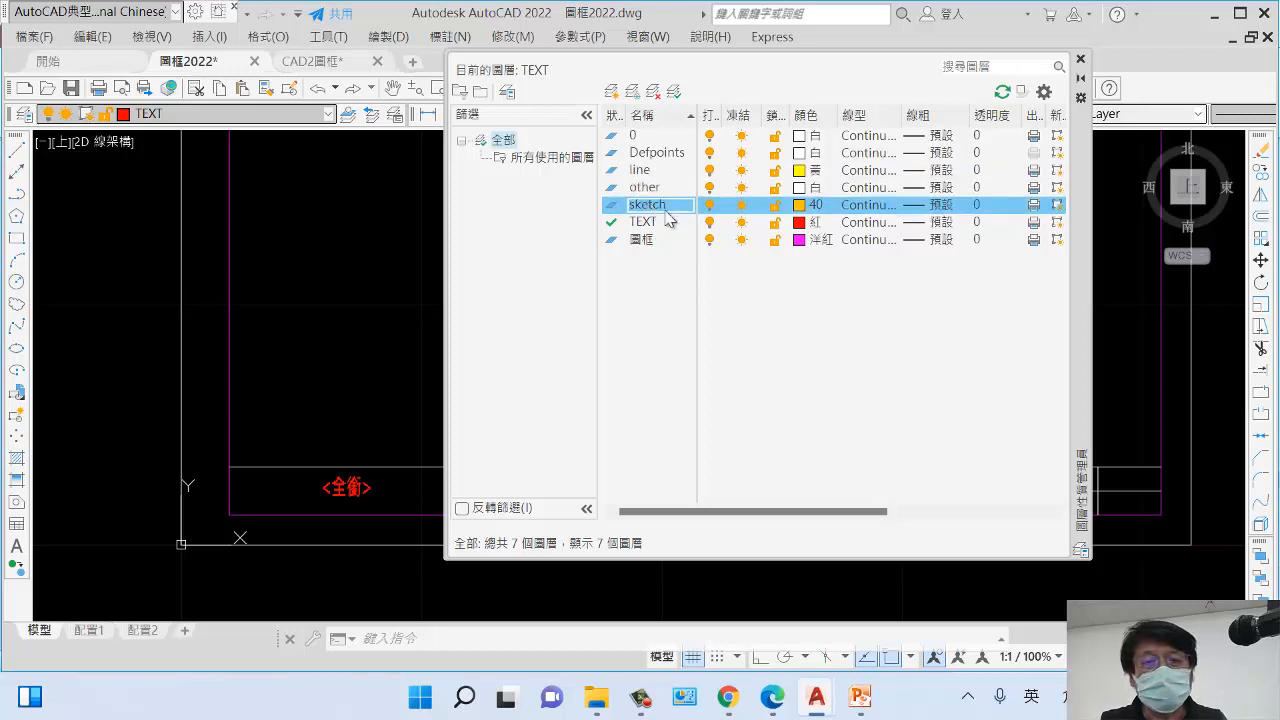
click(653, 226)
click(654, 243)
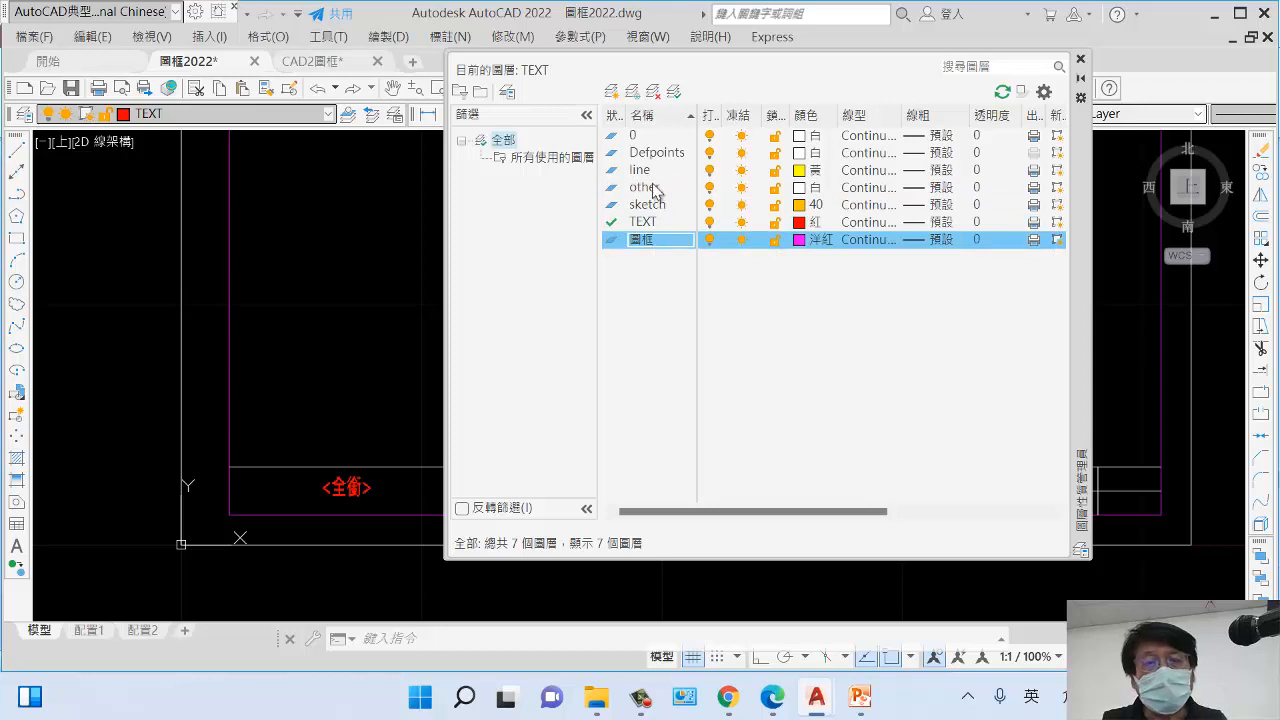
click(655, 191)
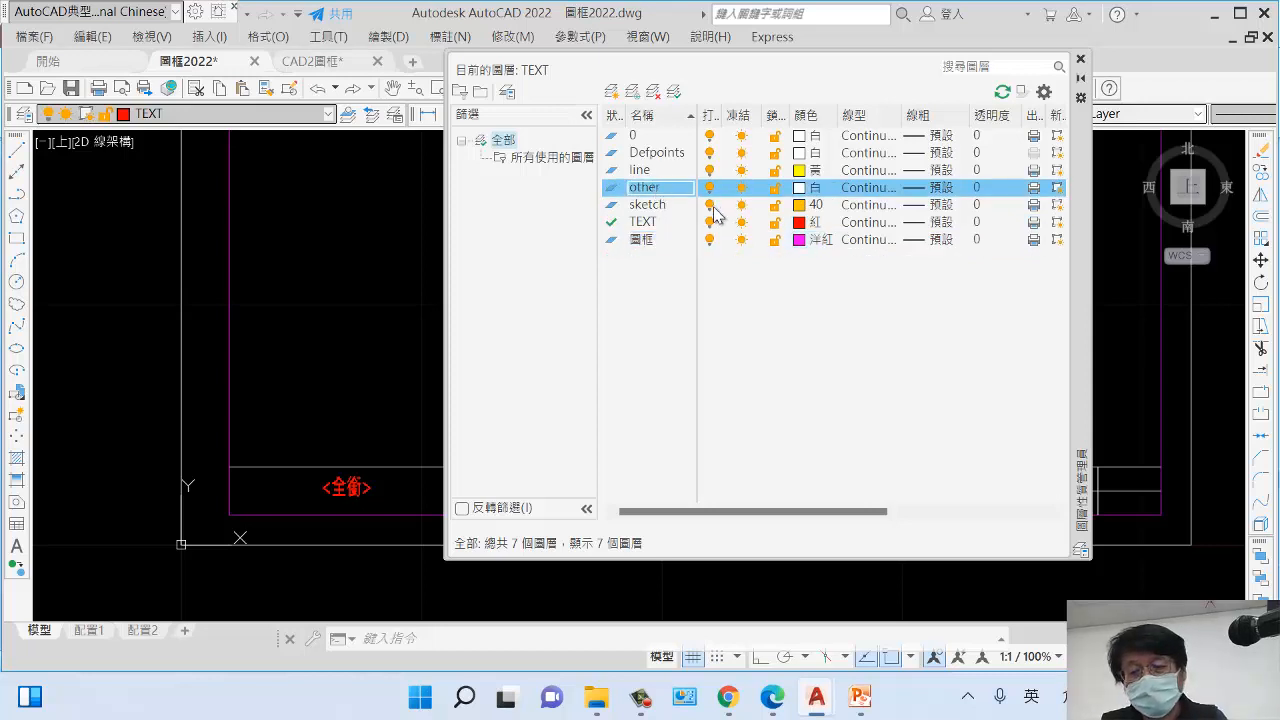
key(Delete)
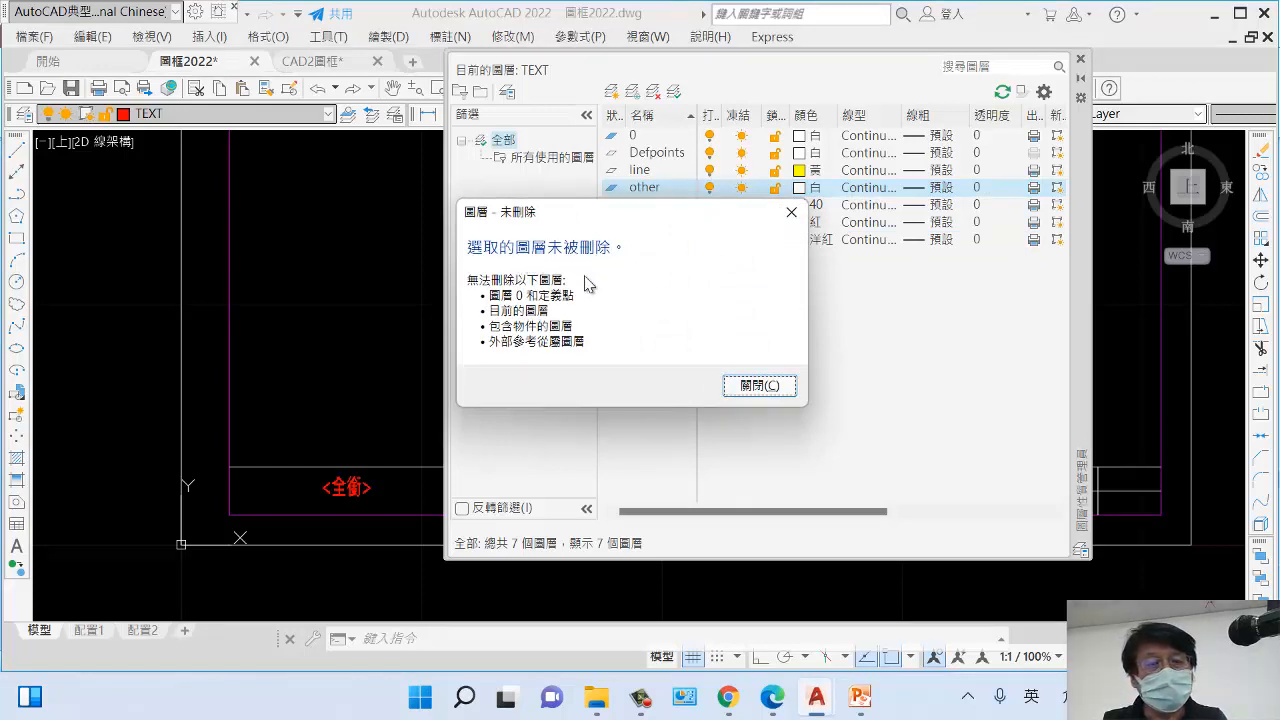
click(758, 385)
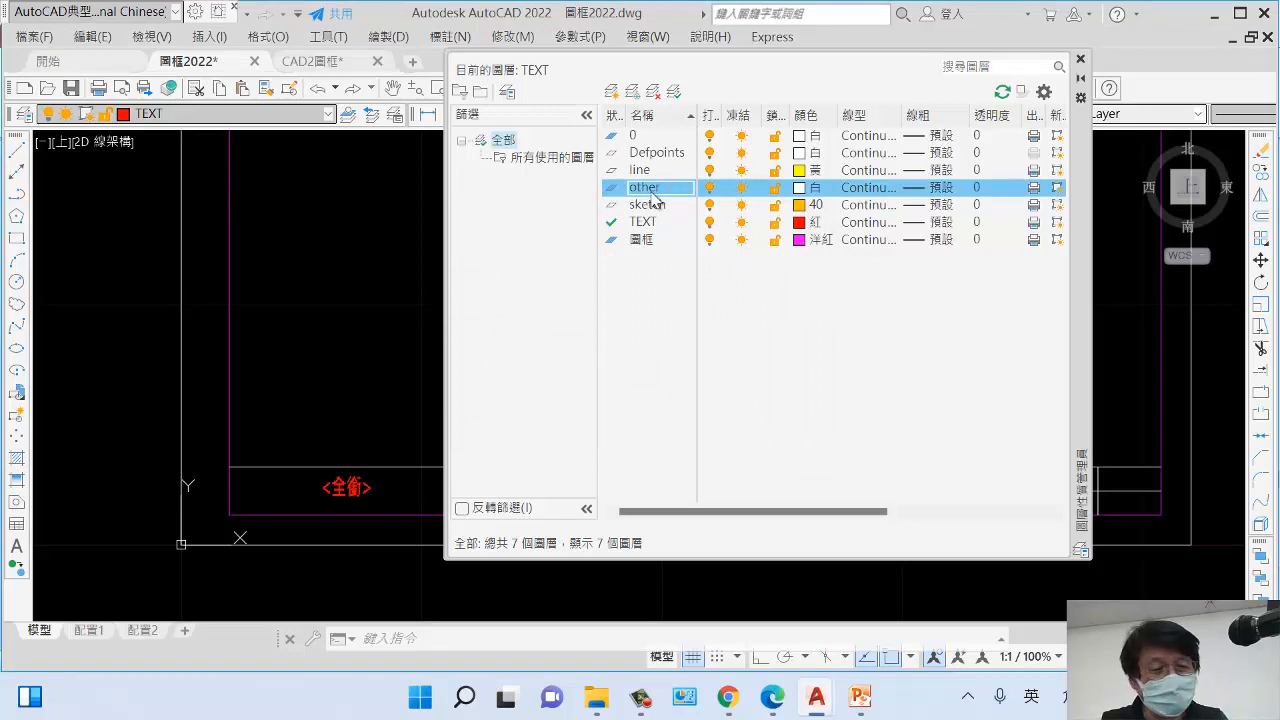
- Create a layer named test and delete it again
click(611, 91)
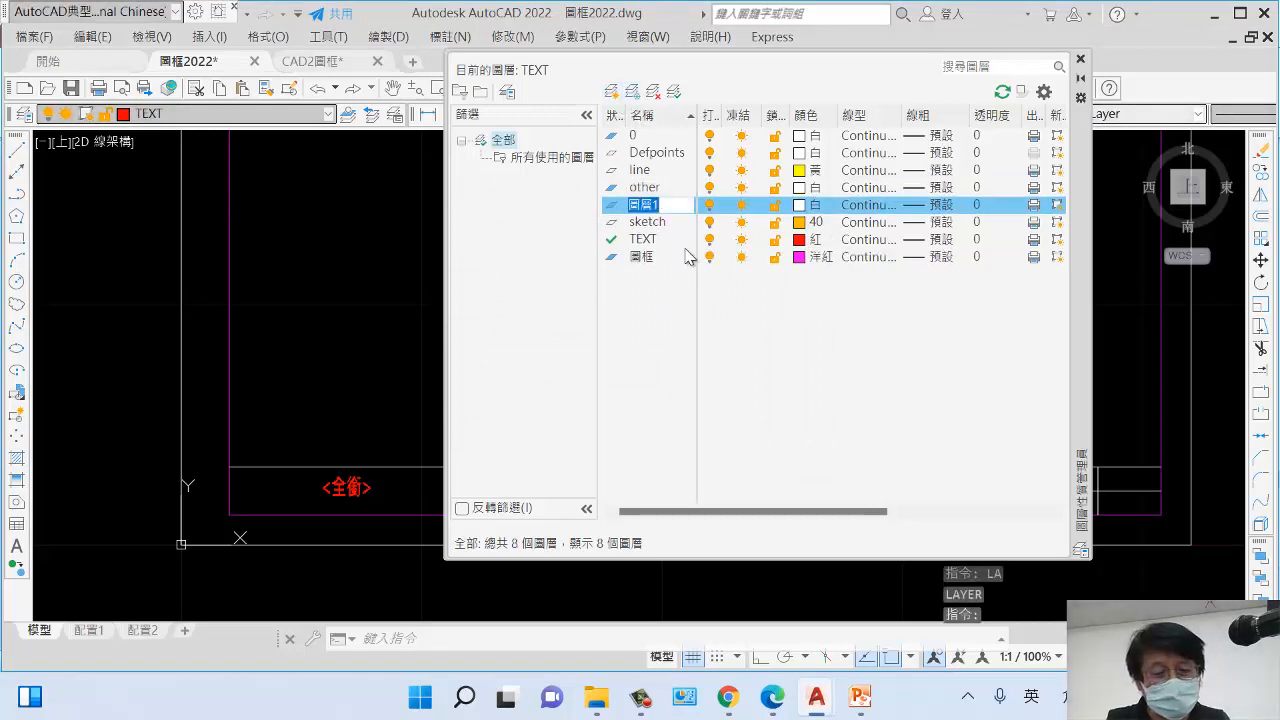
text(test)
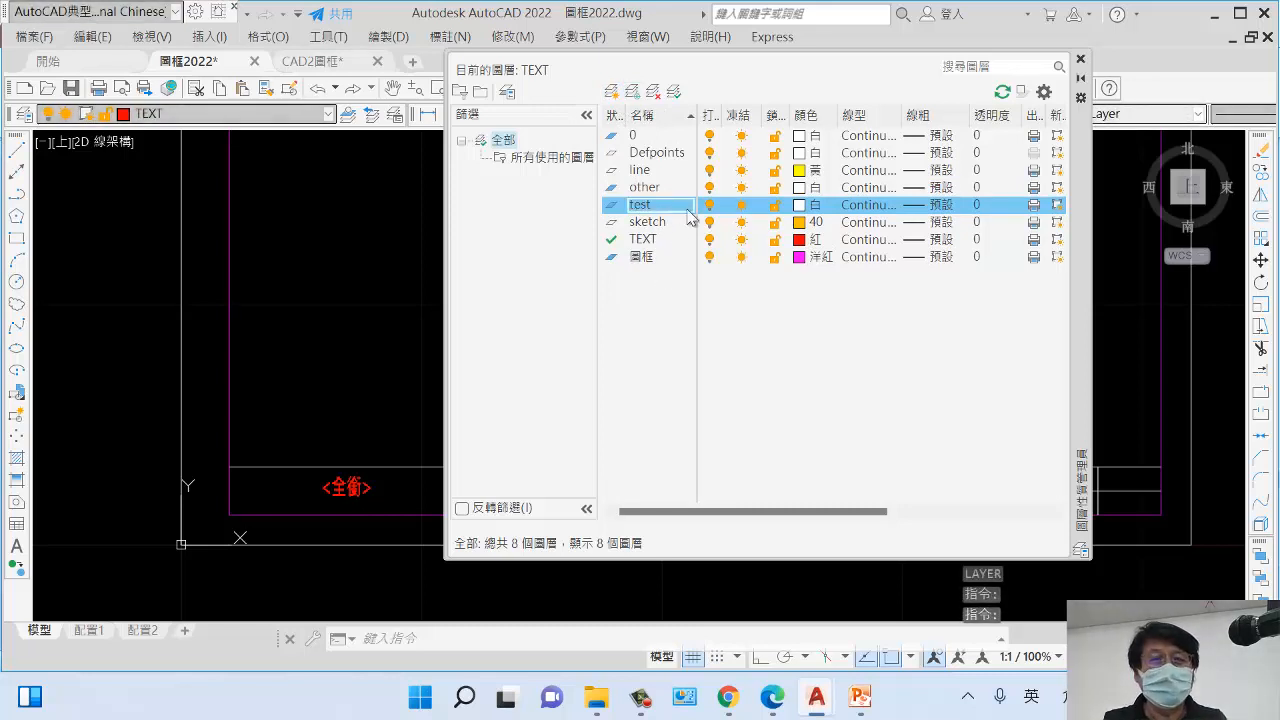
key(Delete)
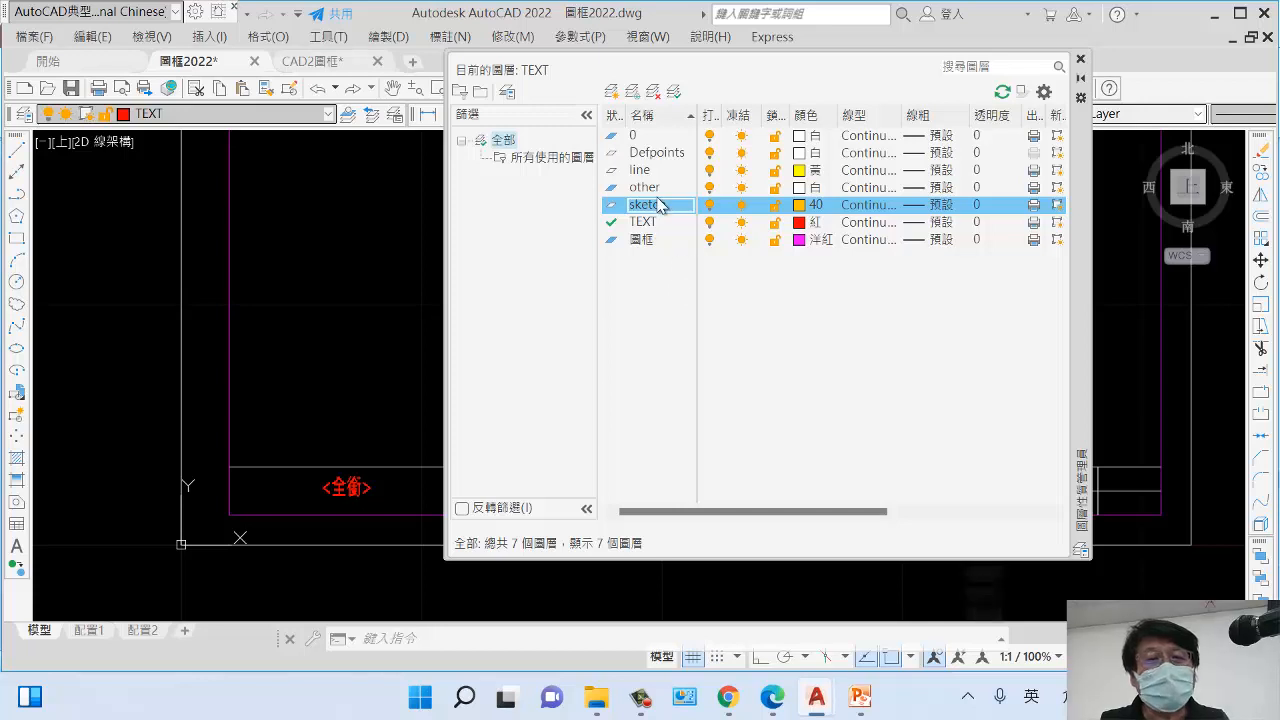
- Create a new layer based on the sketch layer and name it dashed
click(611, 91)
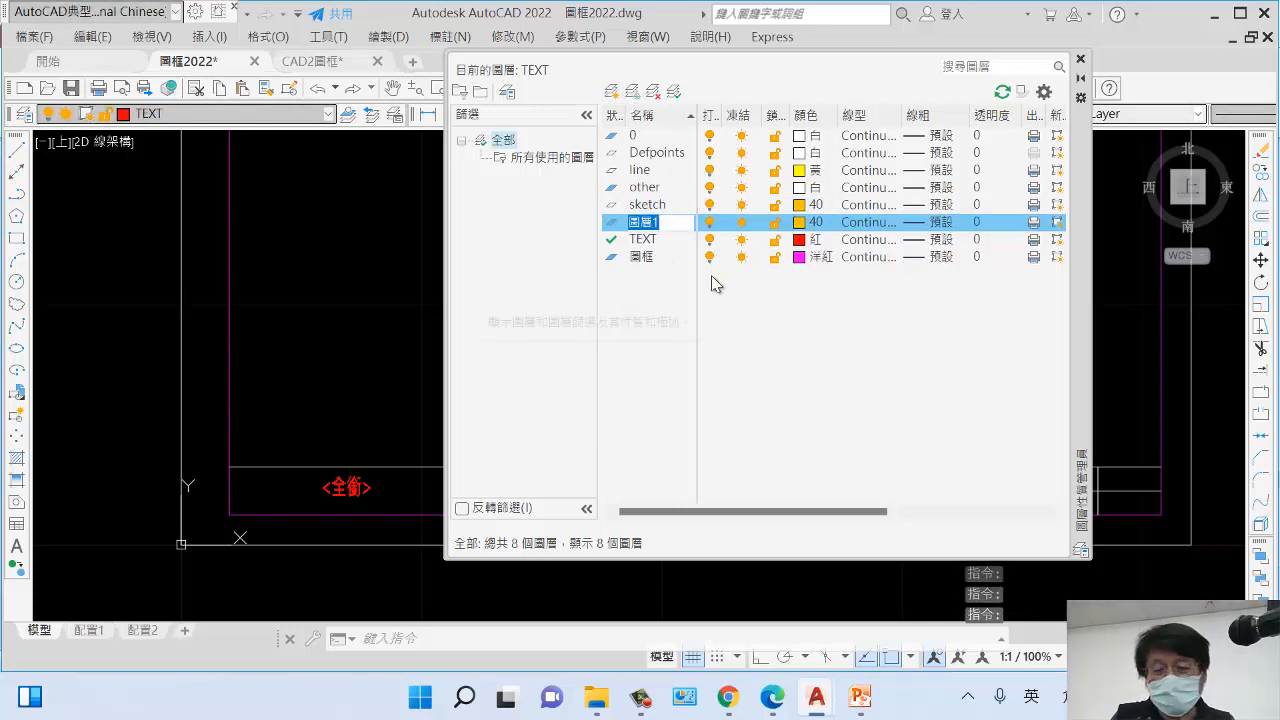
double_click(671, 222)
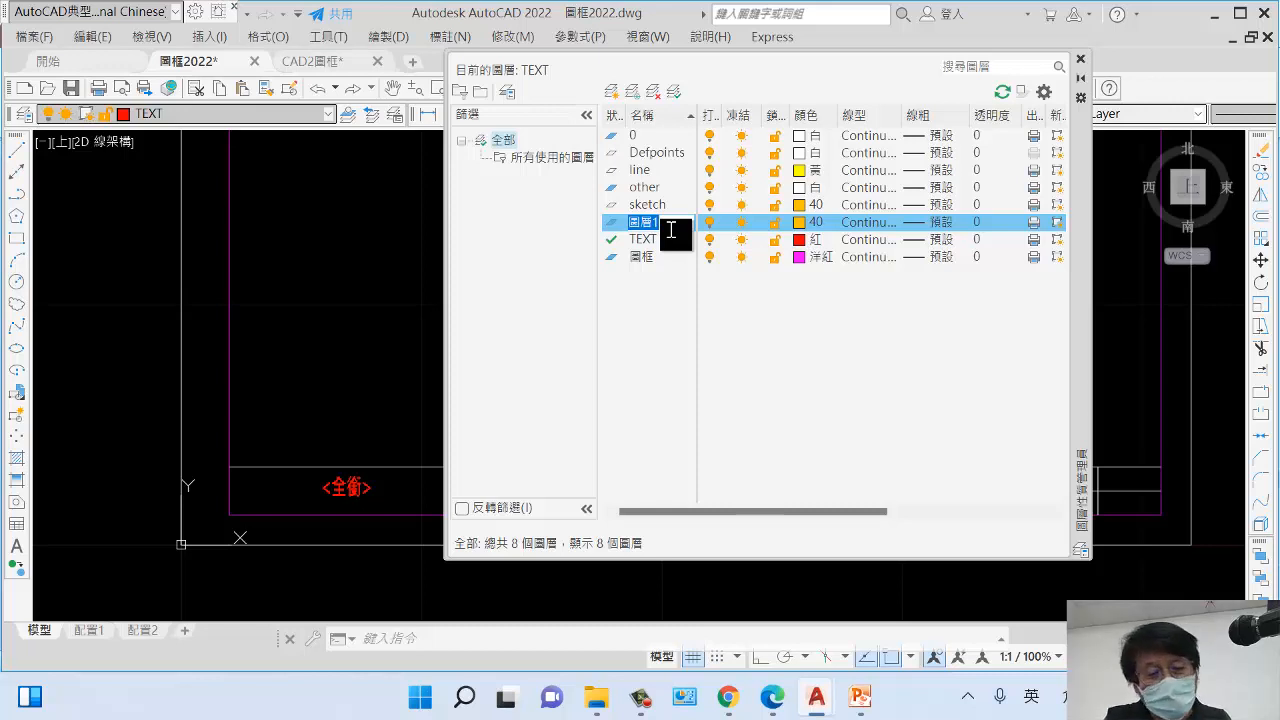
text(dashe)
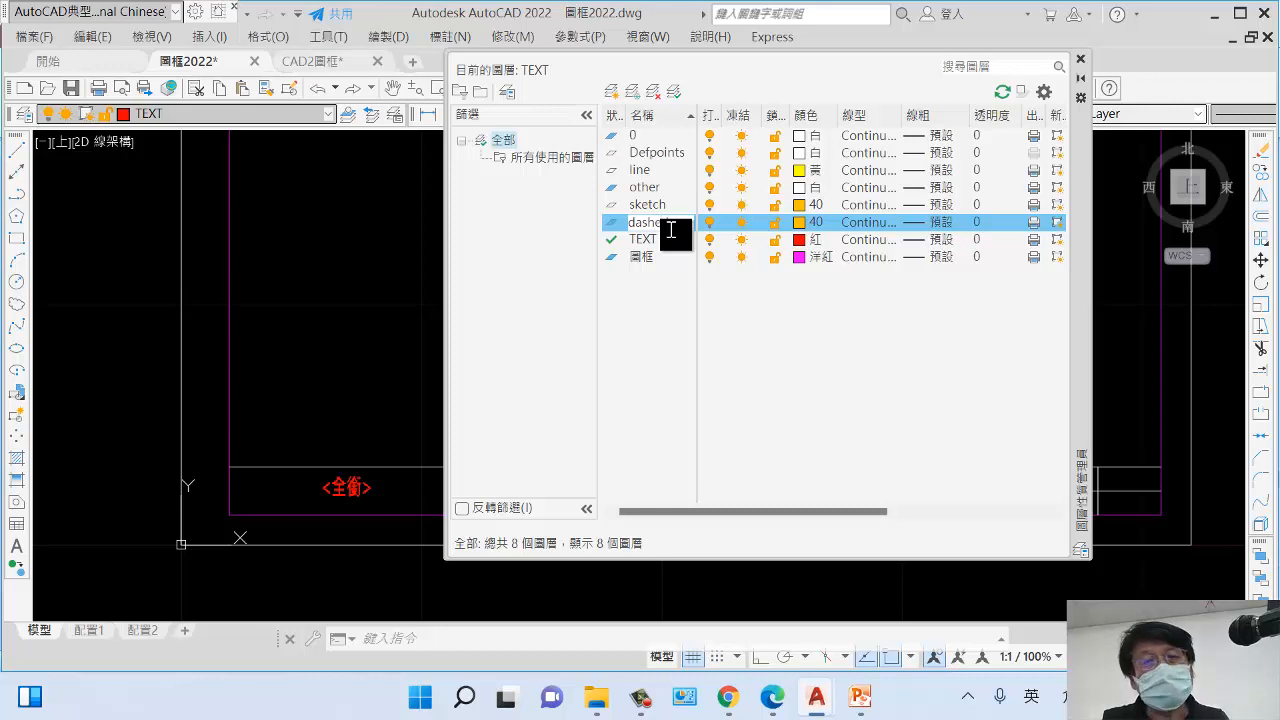
text(d)
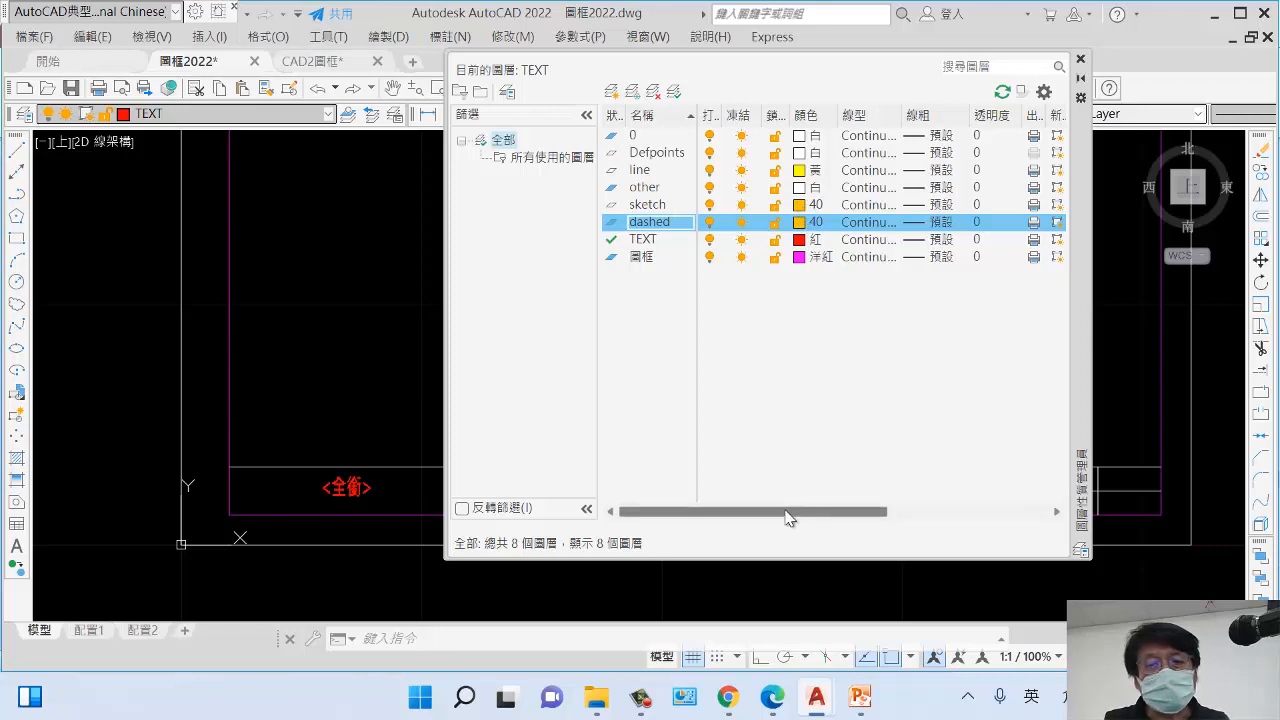
- Turn off plotting for the sketch layer
drag(787, 517, 921, 517)
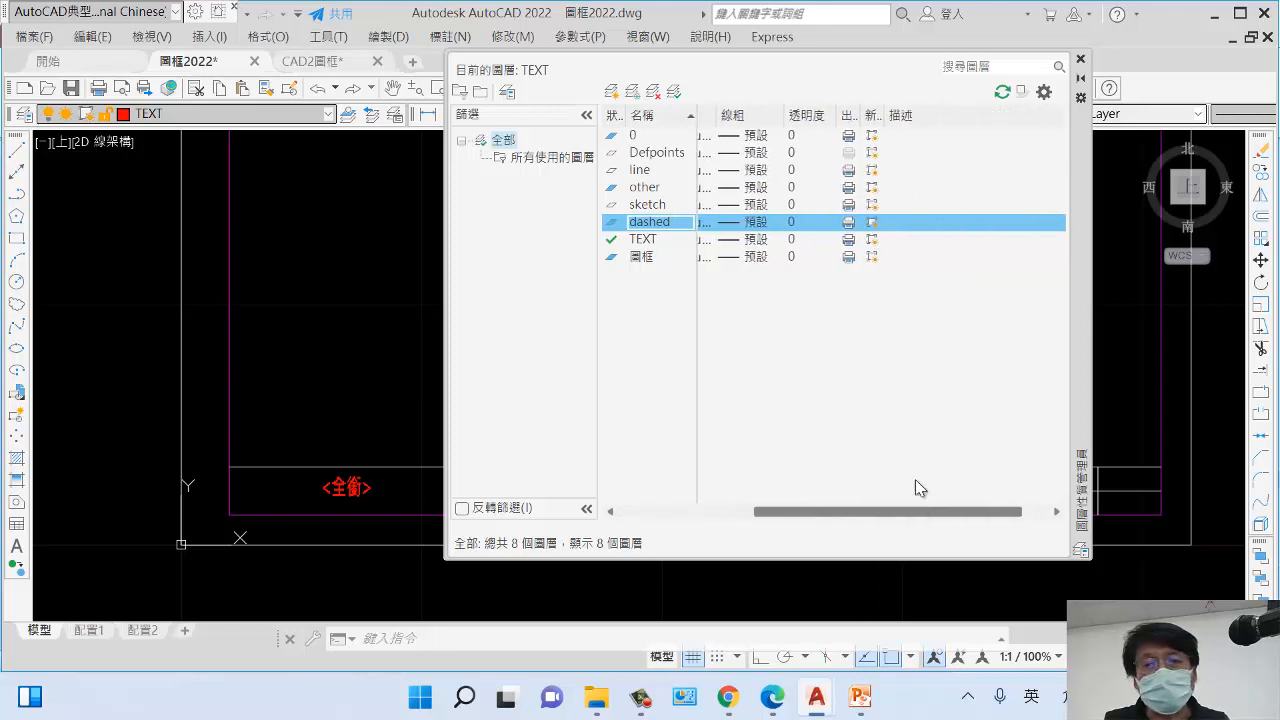
click(848, 204)
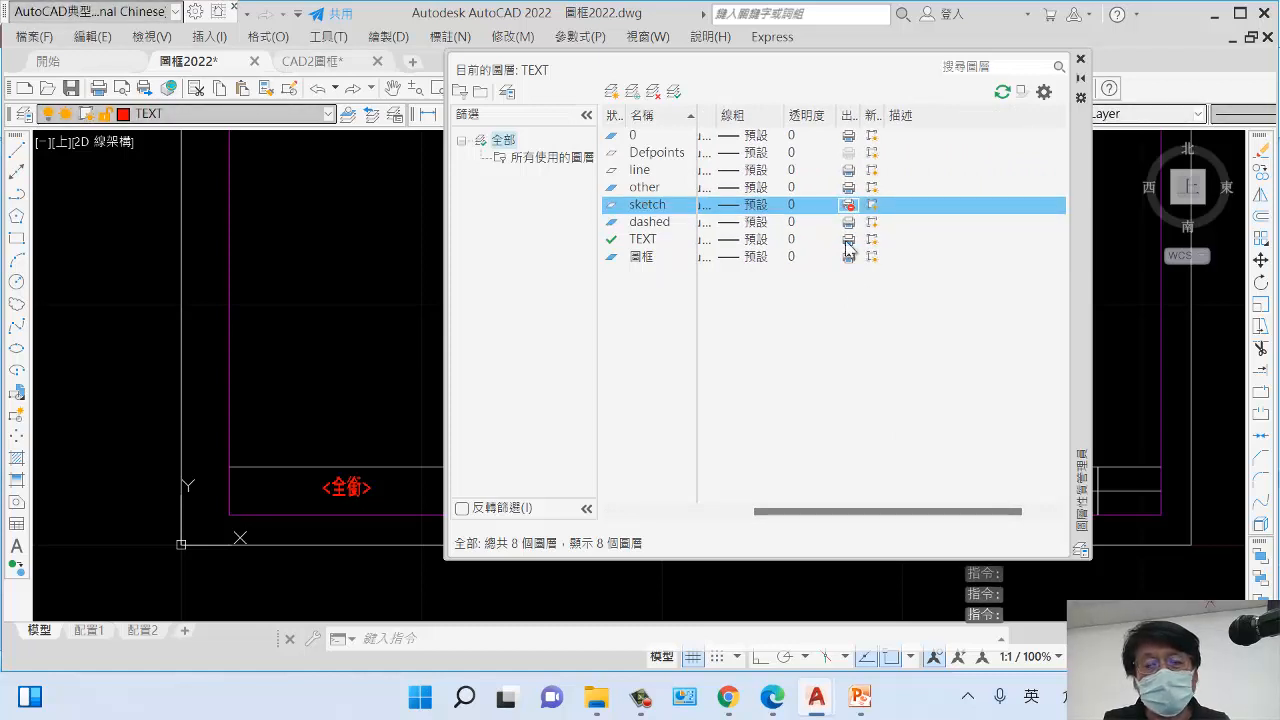
drag(823, 517, 667, 503)
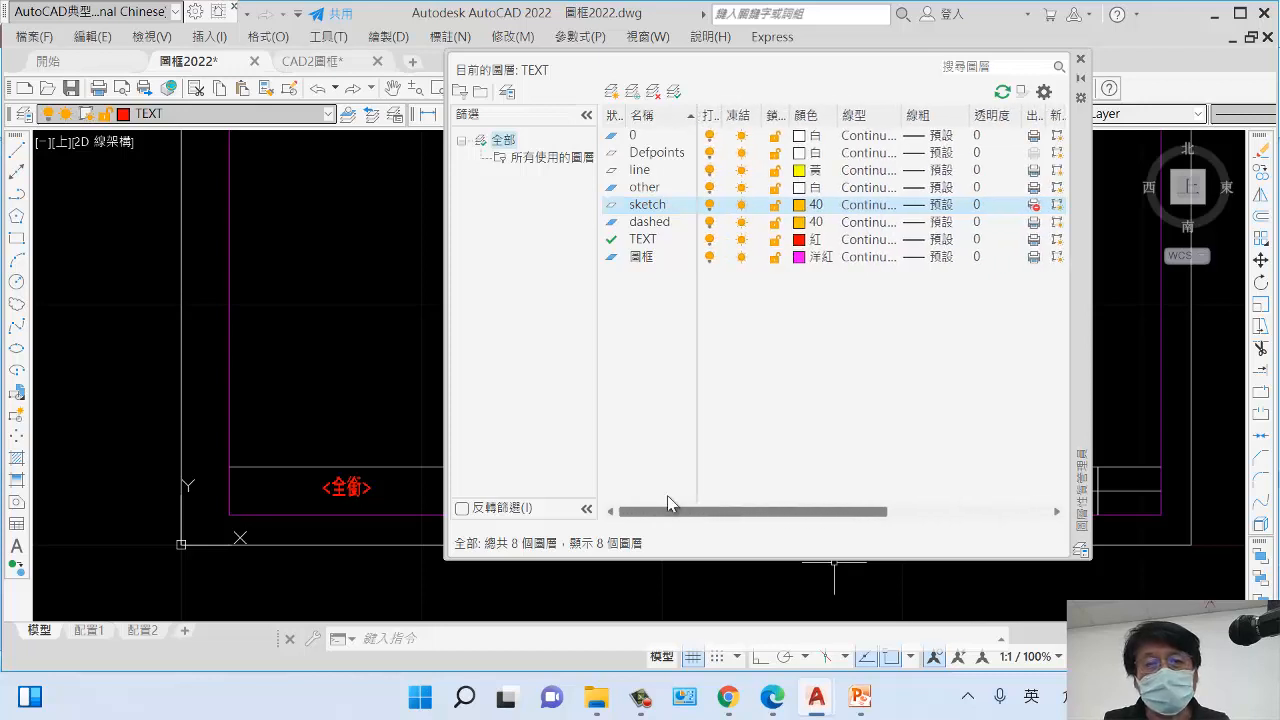
- Set the dashed layer's color to blue
click(801, 222)
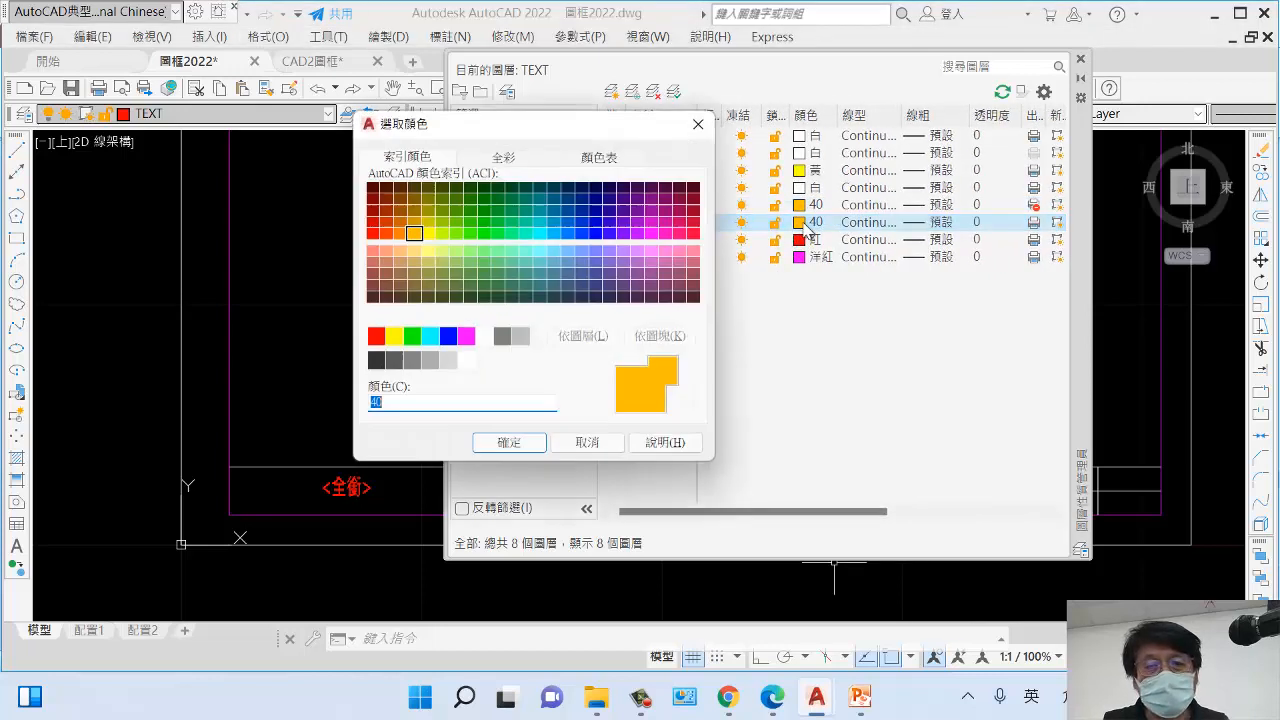
click(448, 335)
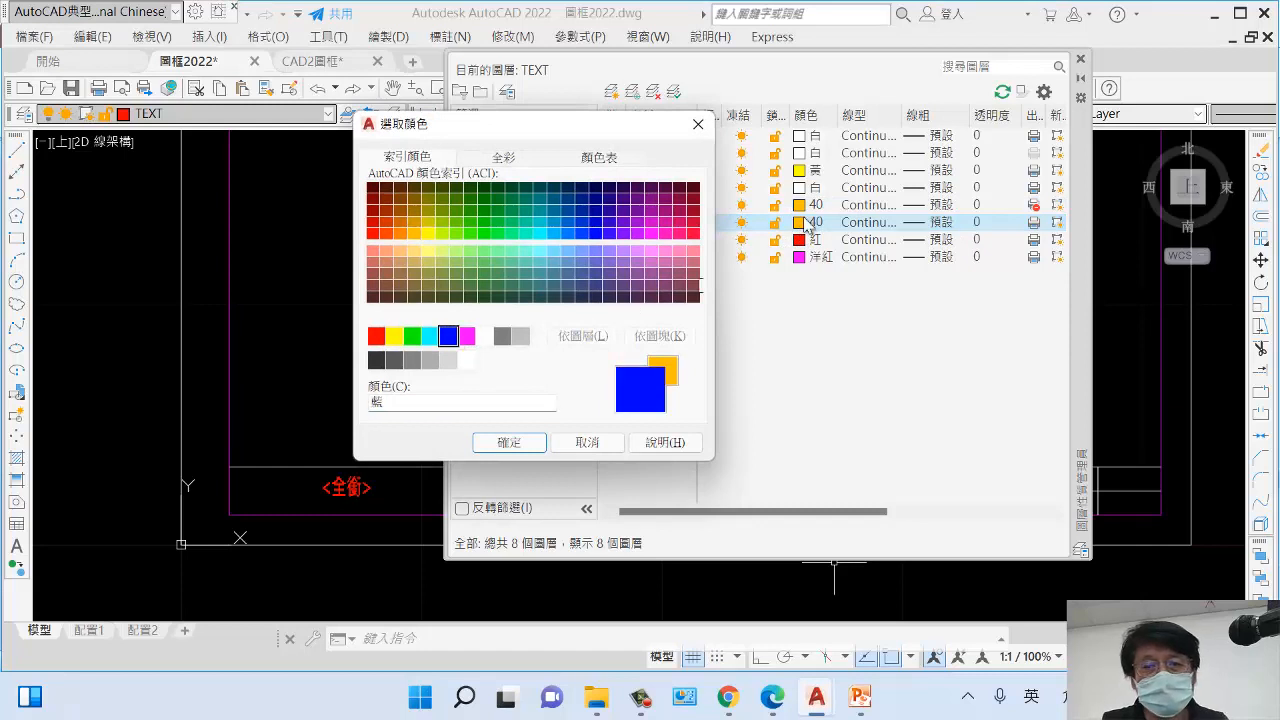
click(508, 442)
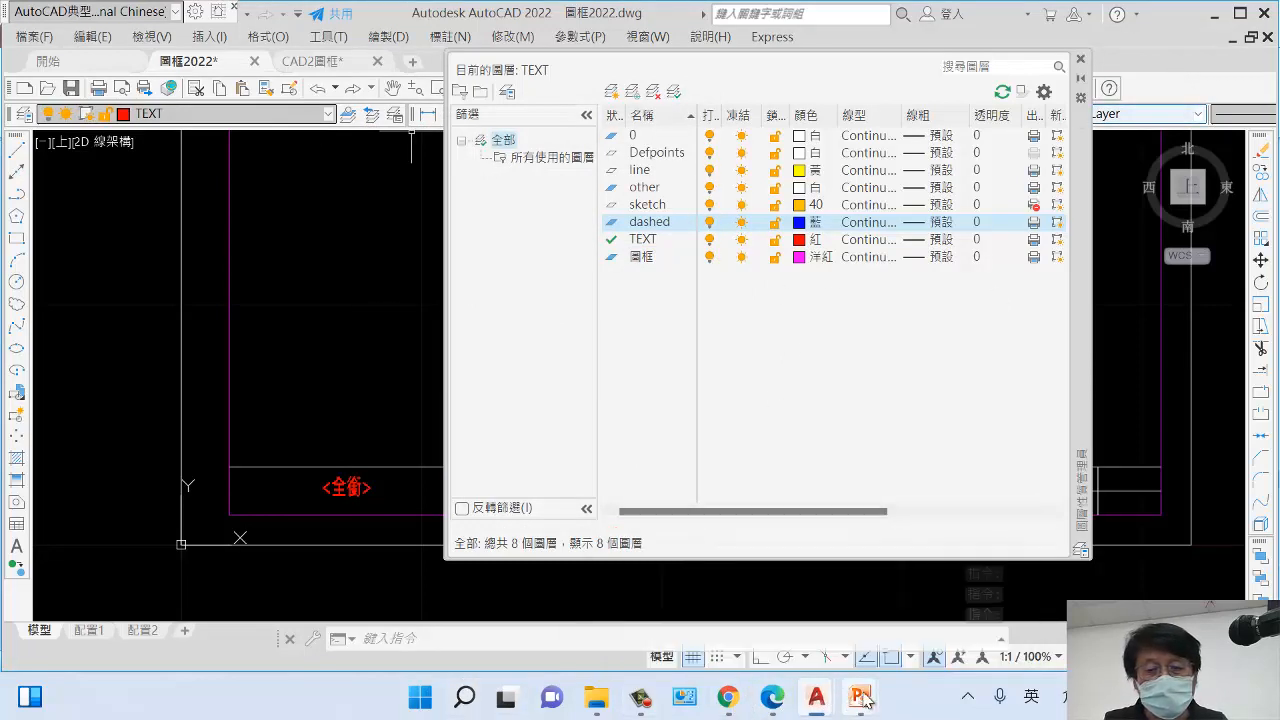
- Switch to the layer presentation in PowerPoint and review slides 34 and 35 on layer management commands and PURGE
mouse_move(860, 697)
click(790, 632)
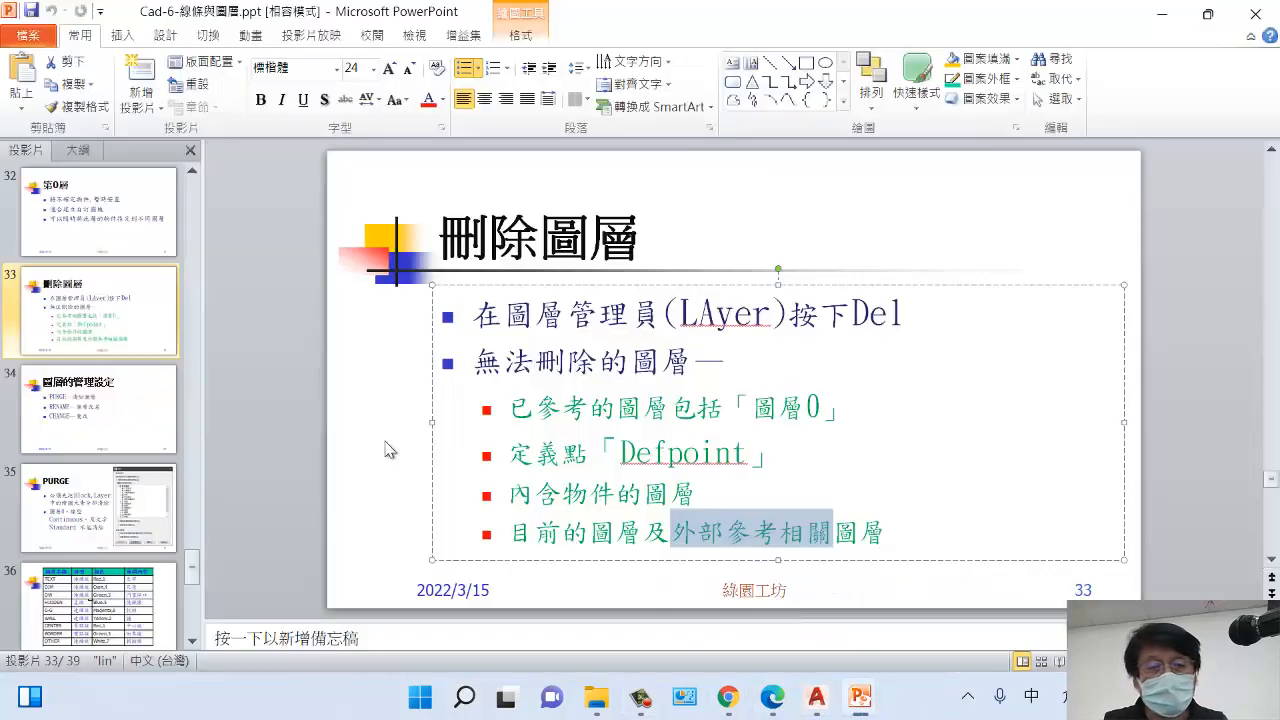
click(105, 399)
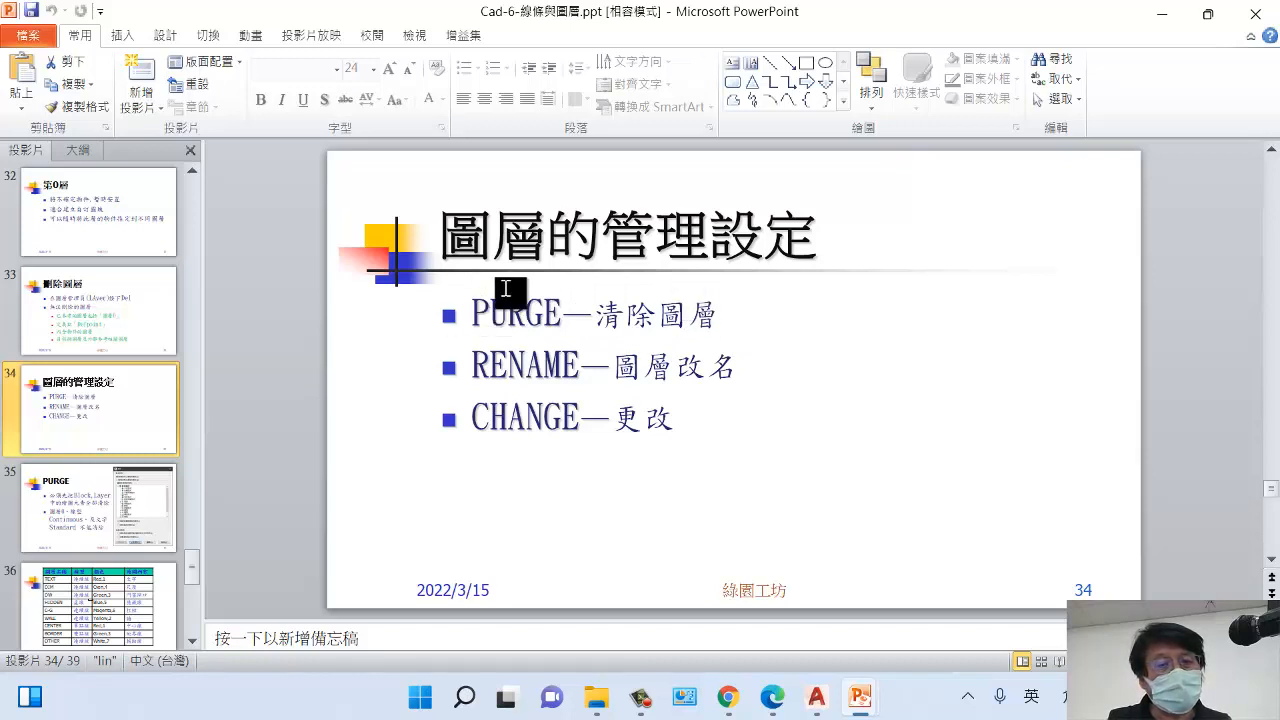
click(72, 515)
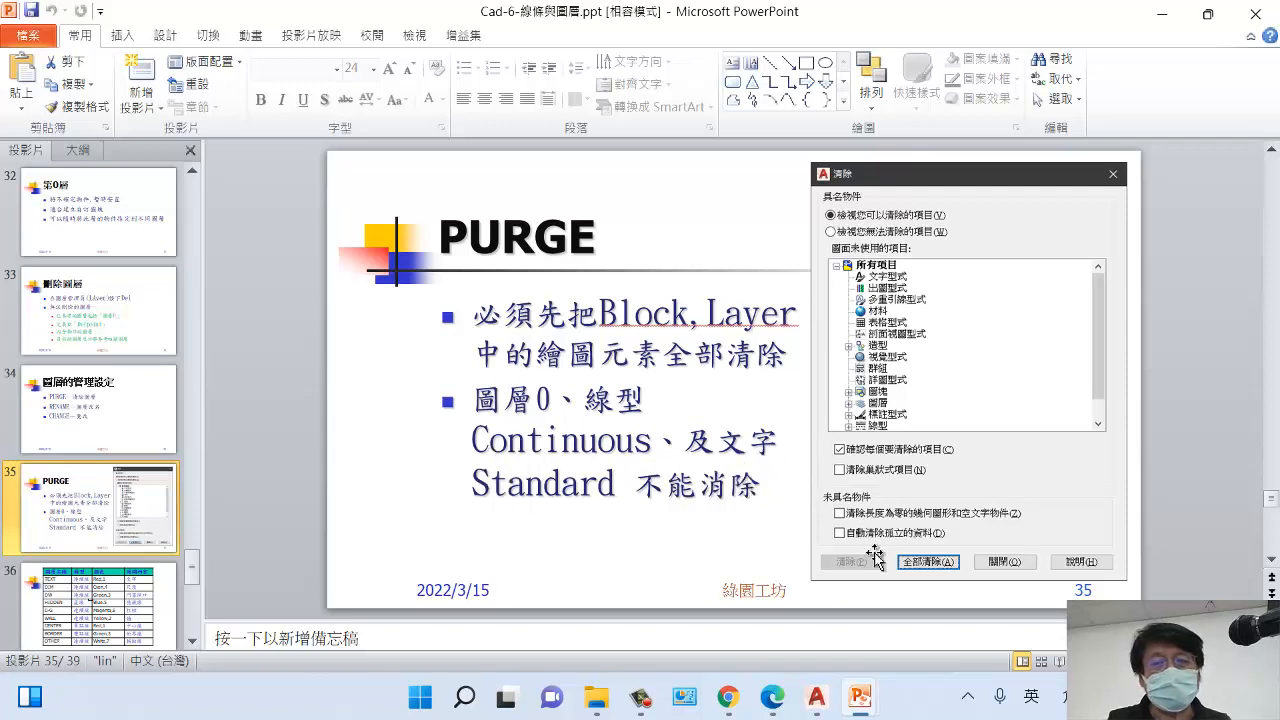
- Browse the slide thumbnails to the end of the presentation and back up to the linetype slides
scroll(124, 523, down, 2)
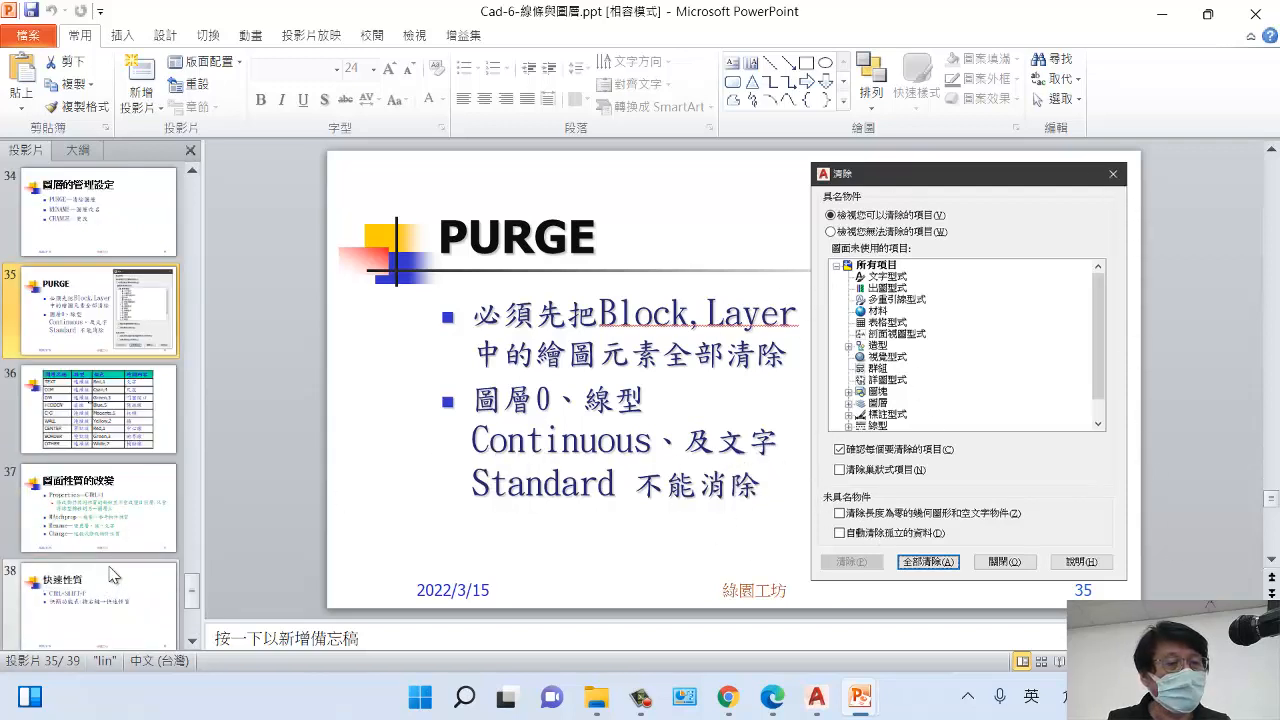
scroll(163, 498, down, 1)
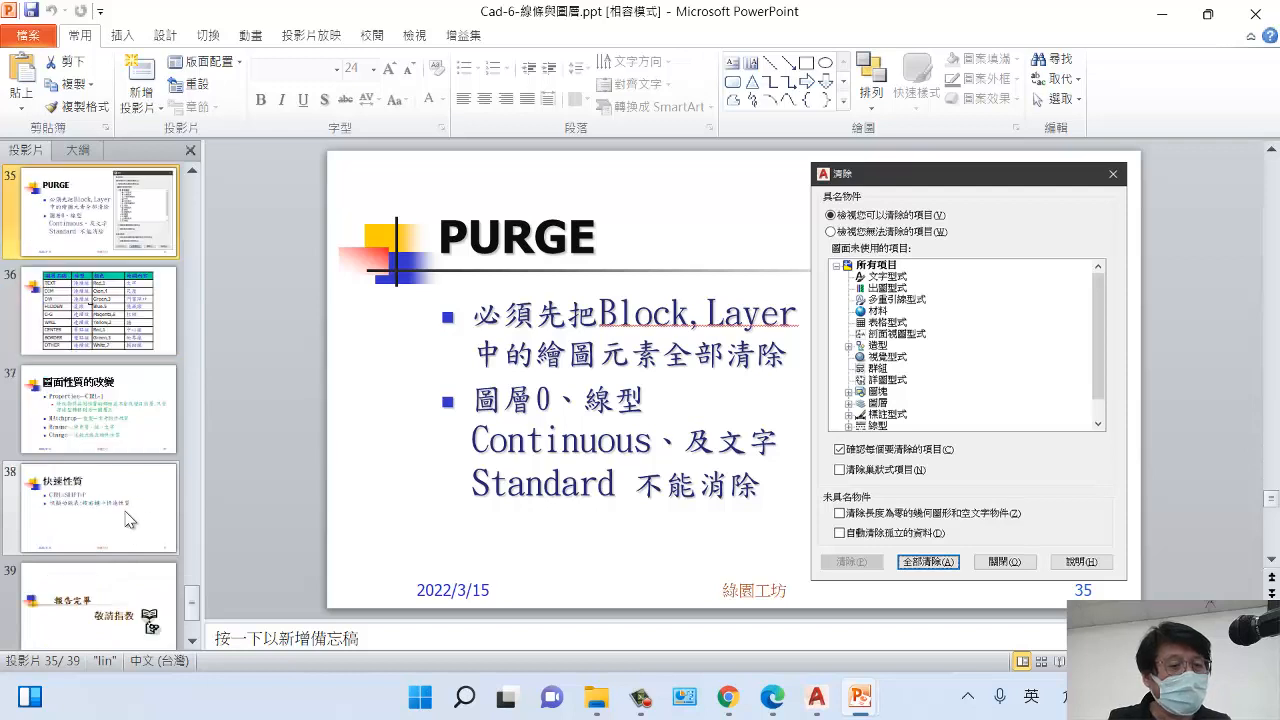
scroll(127, 519, up, 3)
scroll(120, 444, up, 9)
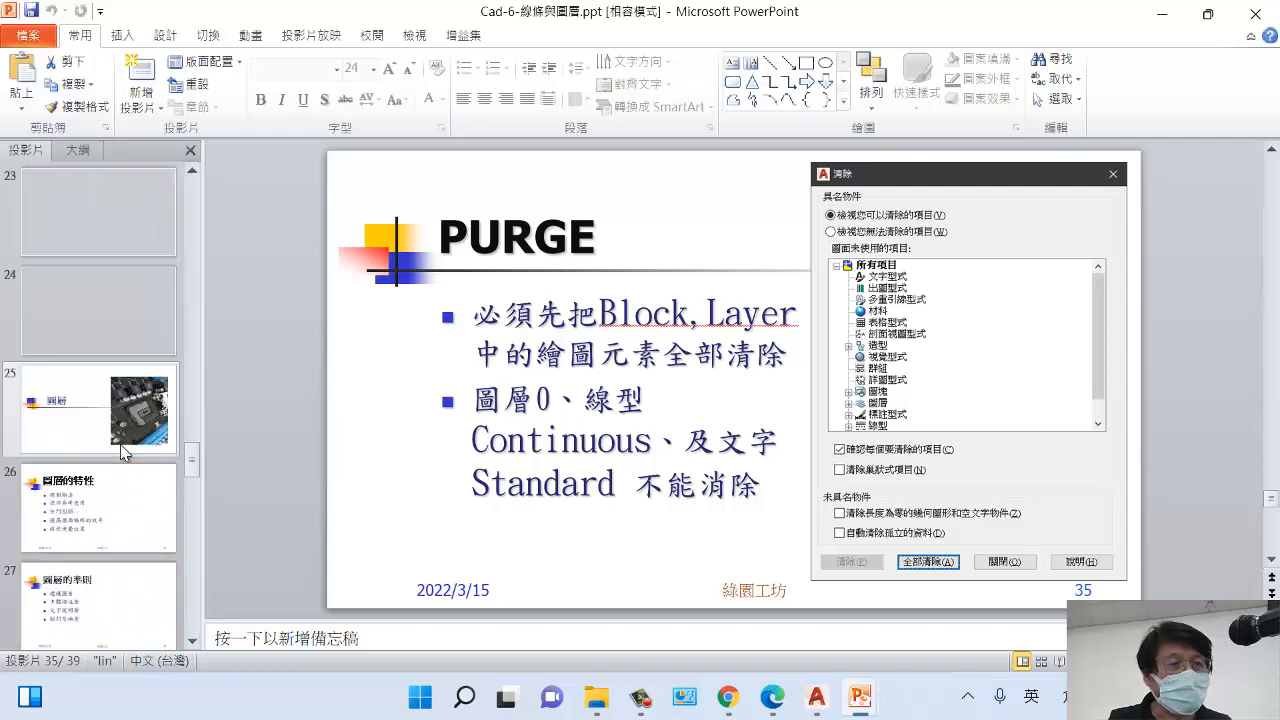
scroll(120, 444, up, 6)
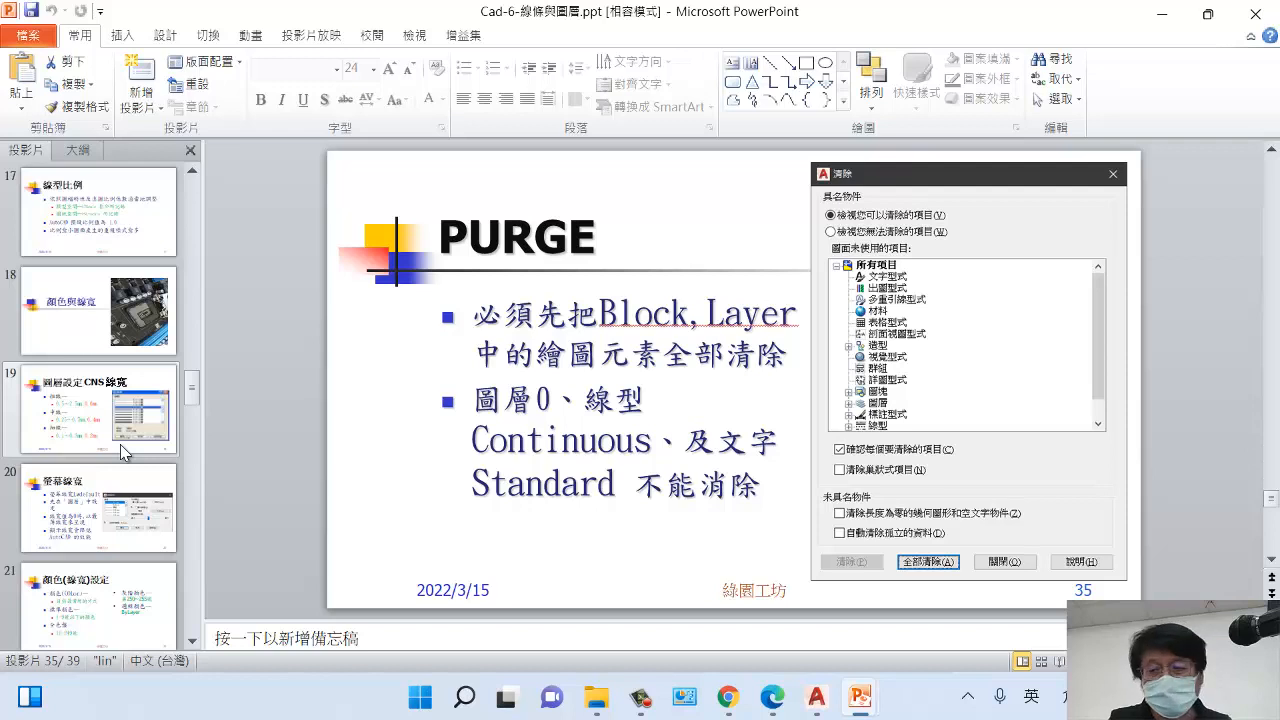
scroll(120, 444, up, 2)
scroll(120, 444, up, 4)
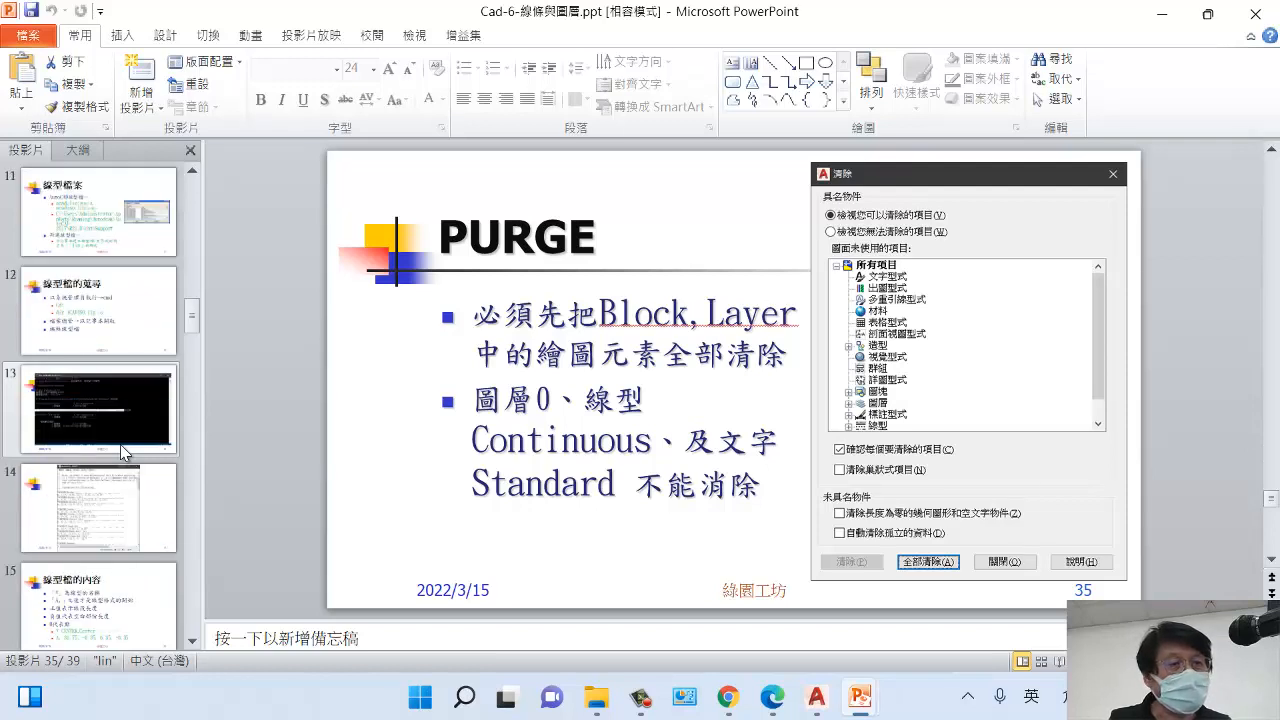
scroll(120, 444, up, 1)
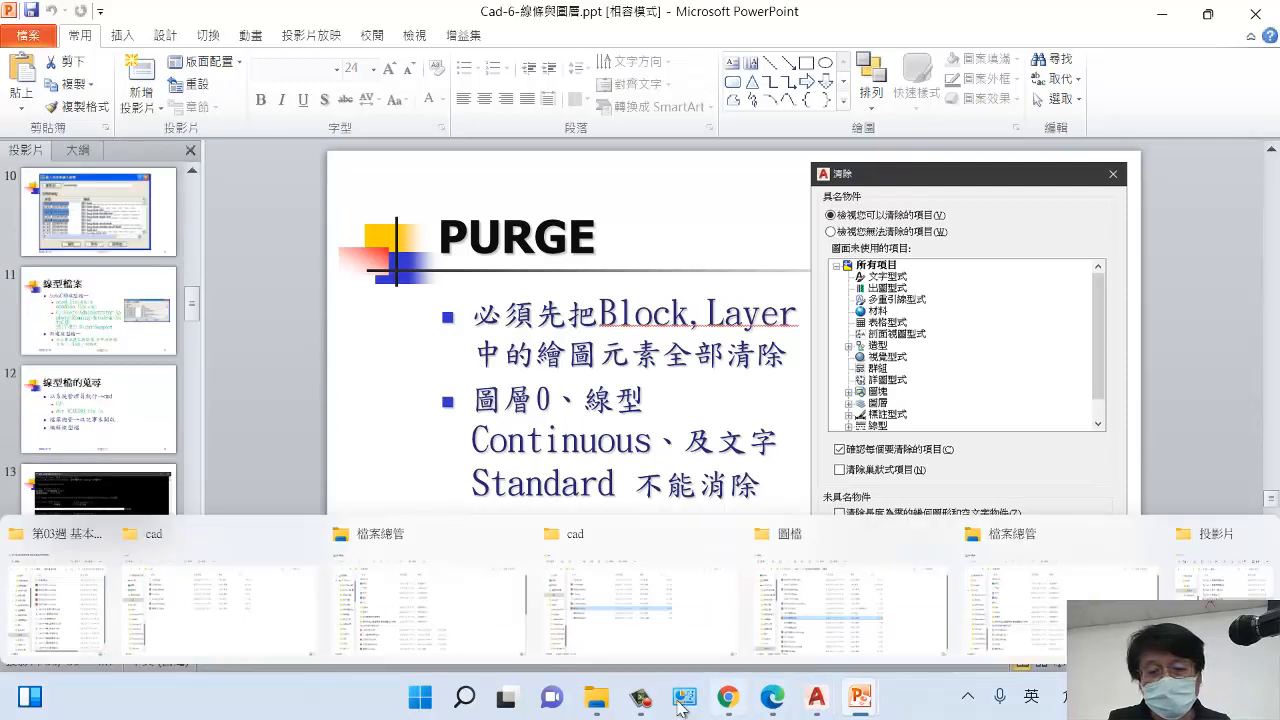
click(643, 703)
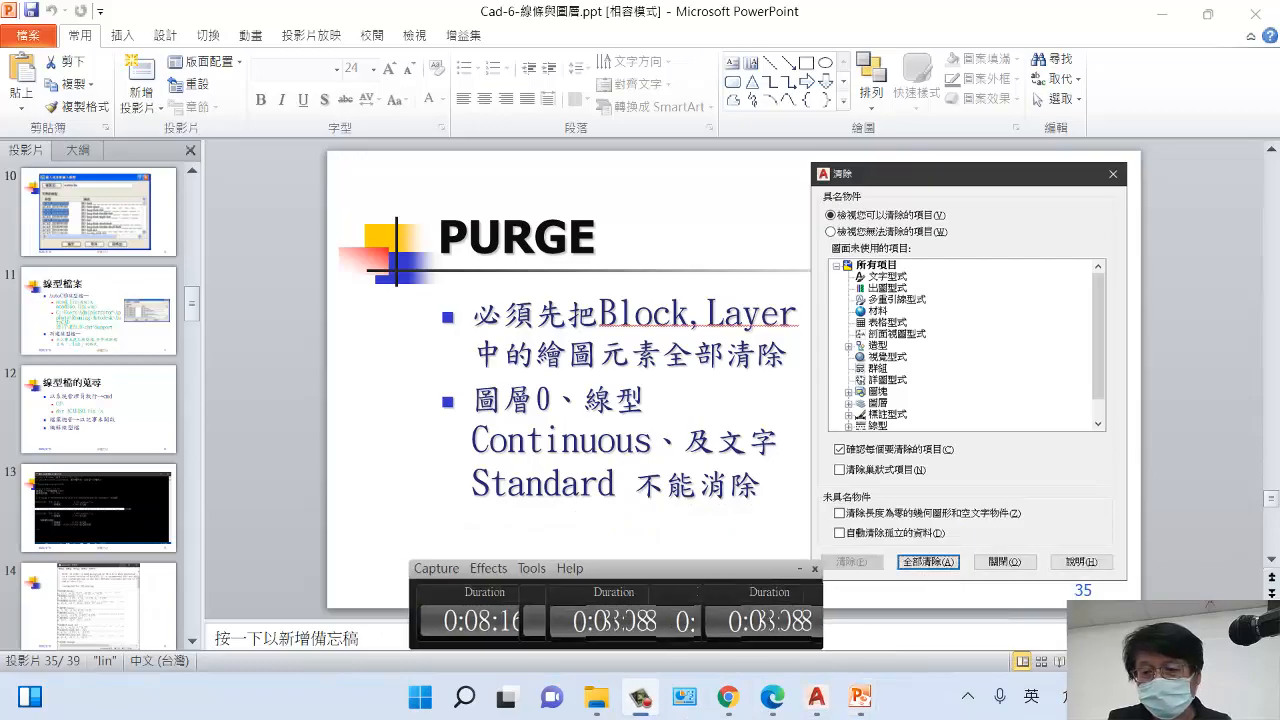